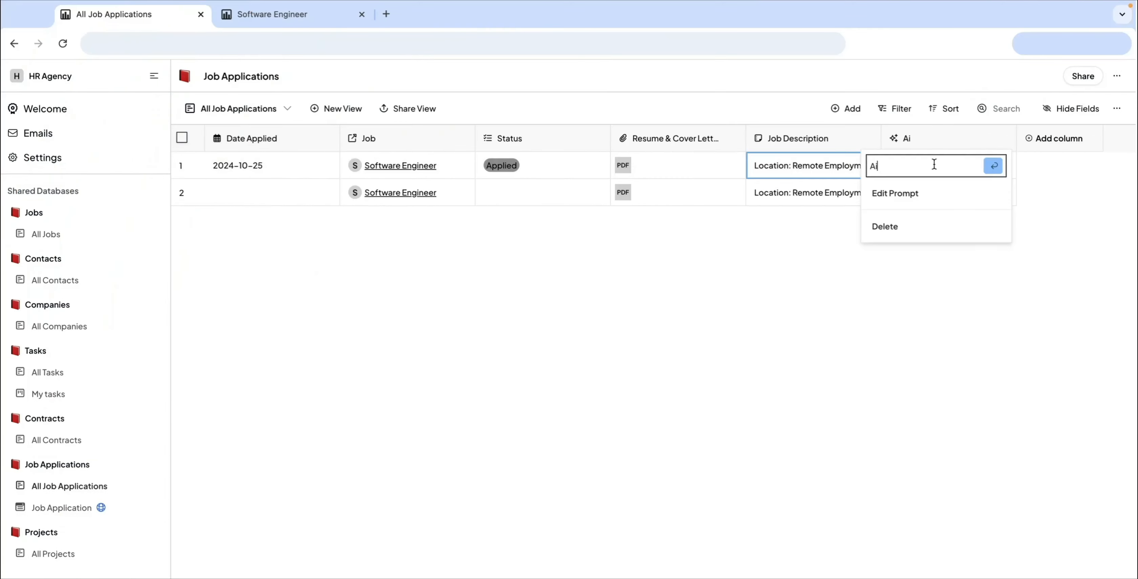
Step: Add an AI column and name it AI Evaluation
click(894, 193)
key(BackSpace)
text(I Evaluation)
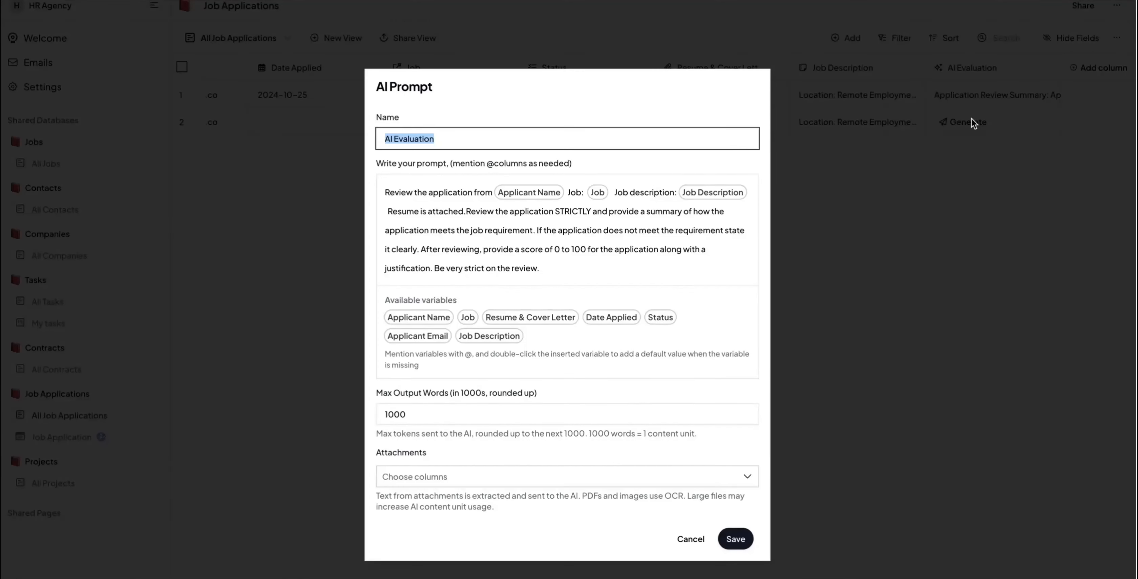
Step: Edit the AI prompt, replacing the Job Description variable after "Job description:" with a new column mention, and open the attachment column choices
click(753, 193)
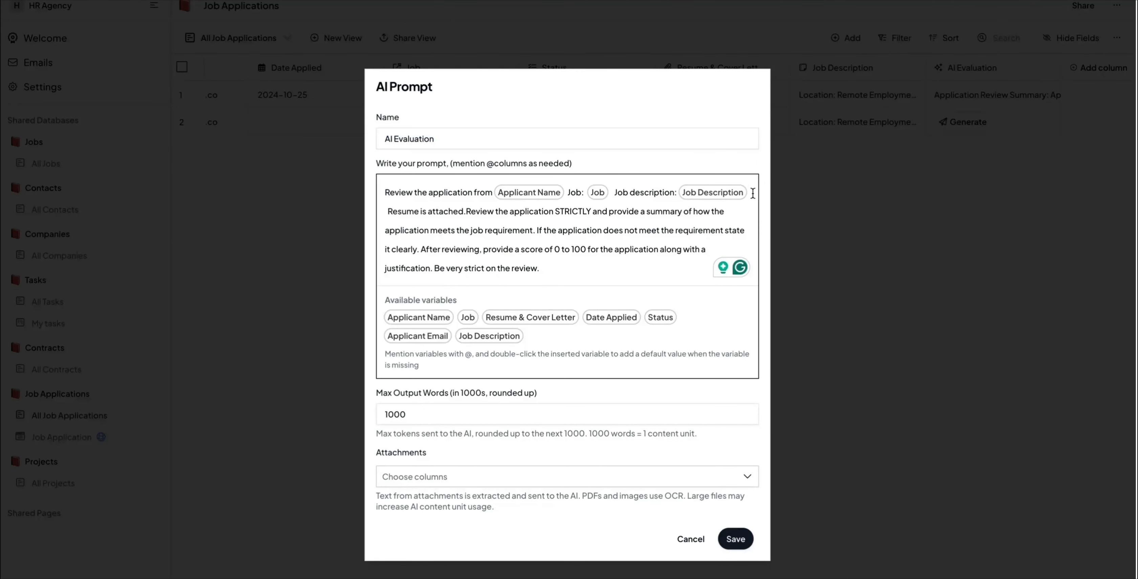
key(BackSpace)
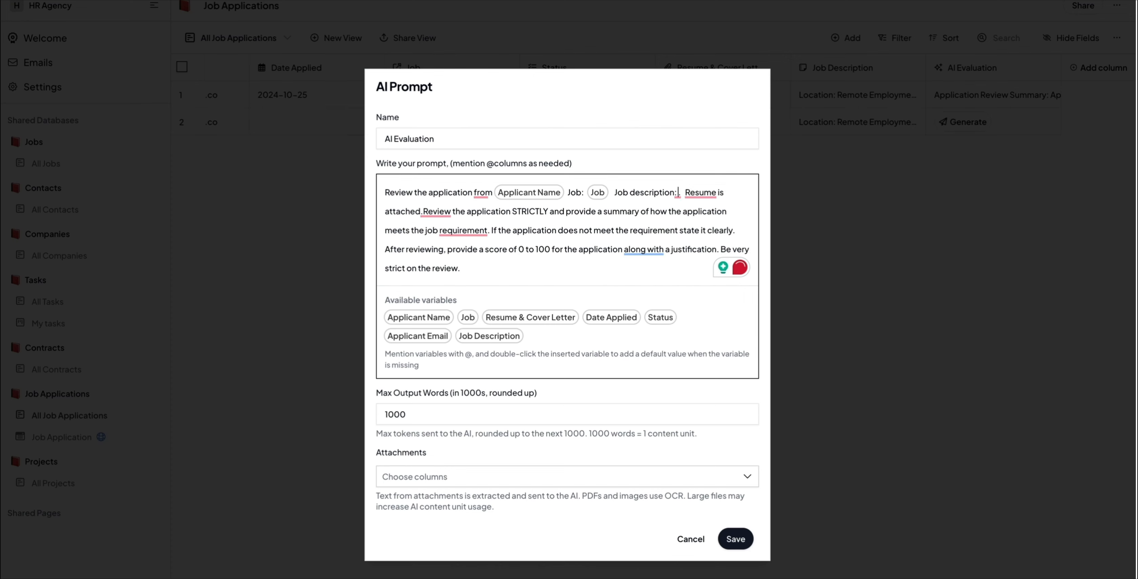
key(alt+Left)
key(alt+shift+Left)
text(with)
key(alt+Right)
text(@)
click(727, 315)
key(Right)
key(Right)
key(BackSpace)
mouse_move(474, 213)
click(706, 476)
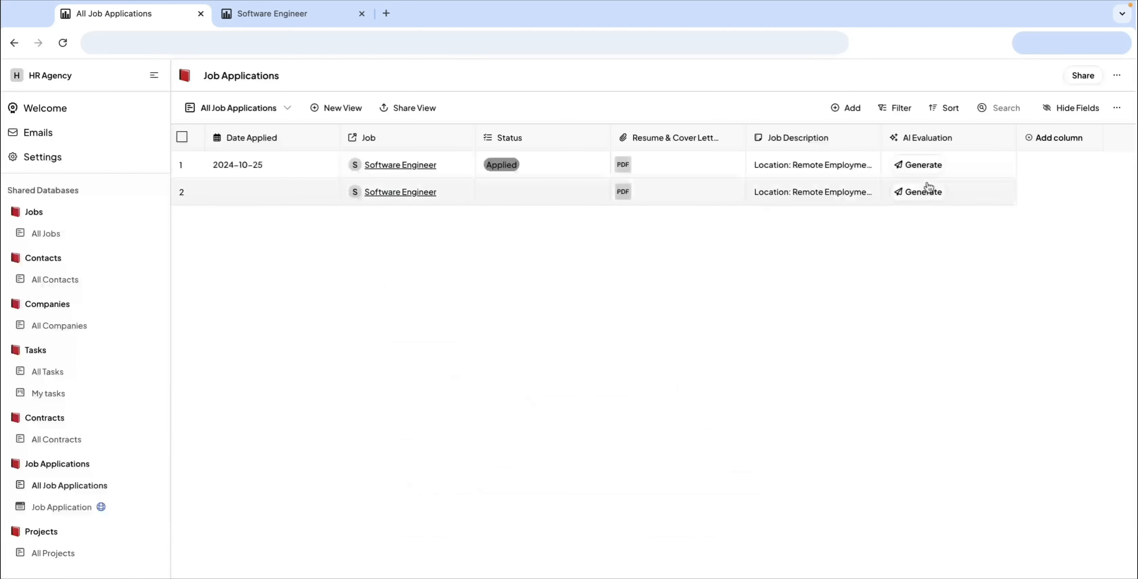
Step: Examine the full AI Evaluation text of the first application, including the score and its justification
click(921, 165)
double_click(1010, 162)
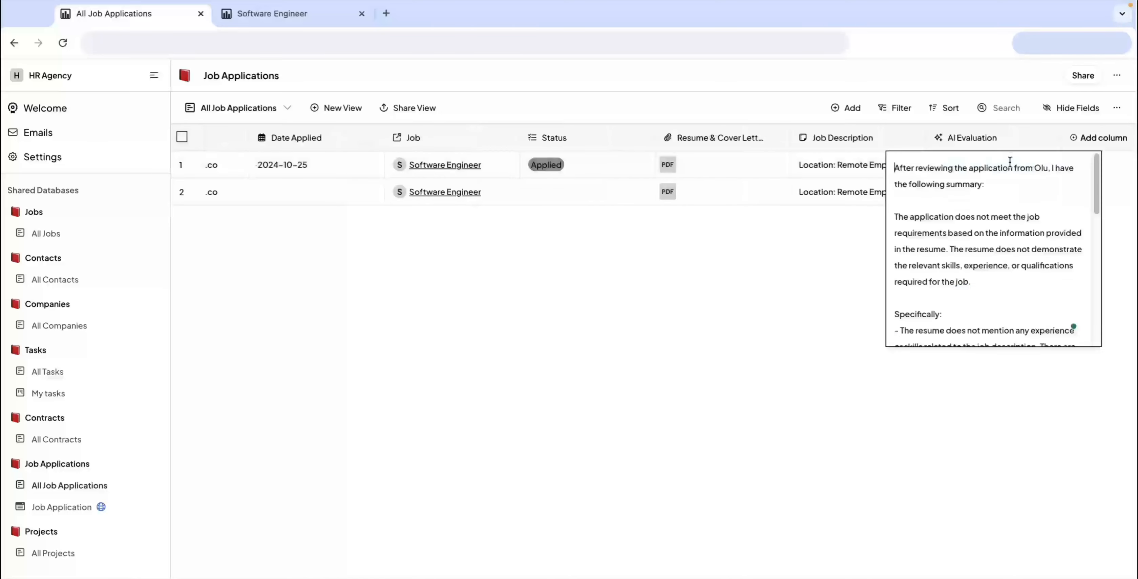
scroll(1018, 272, down, 10)
scroll(1018, 272, up, 5)
scroll(1018, 272, down, 5)
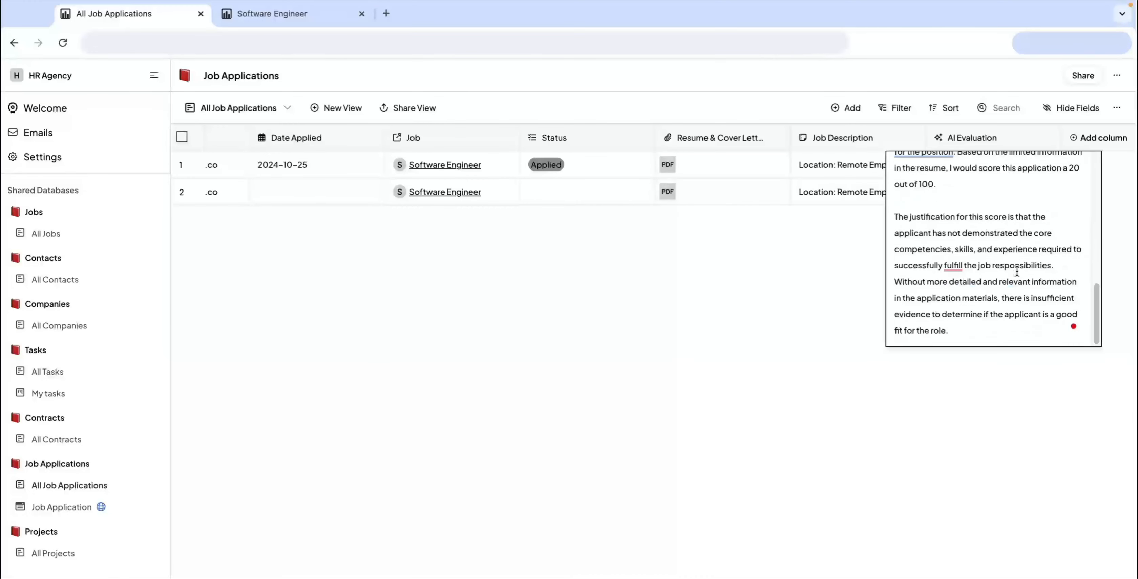
scroll(1018, 271, up, 10)
click(874, 278)
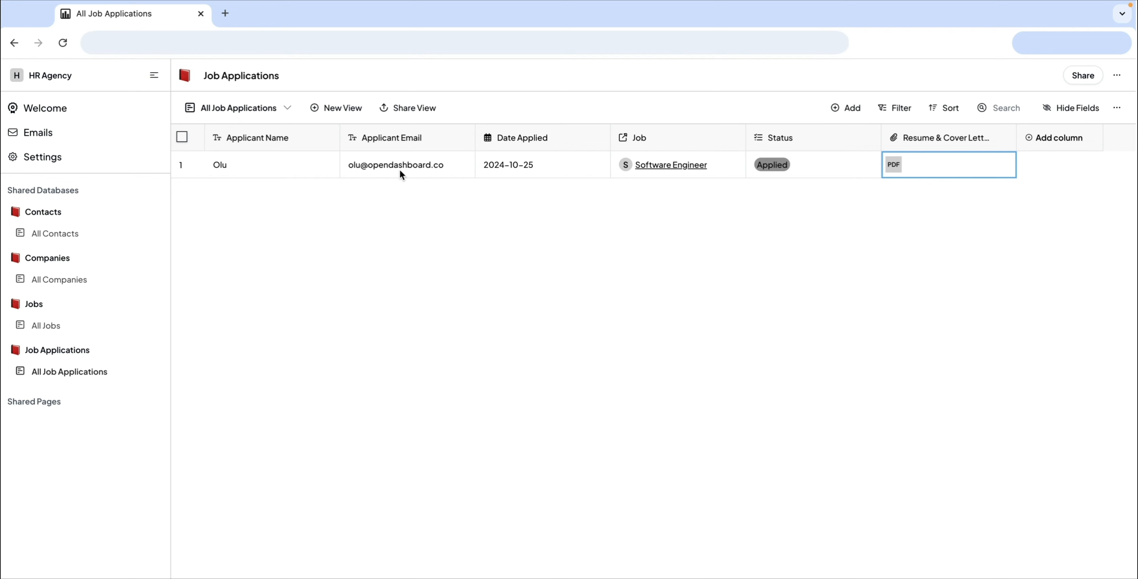
Step: Create a form view named Job Application in the Job Applications database
click(335, 108)
click(543, 212)
click(449, 155)
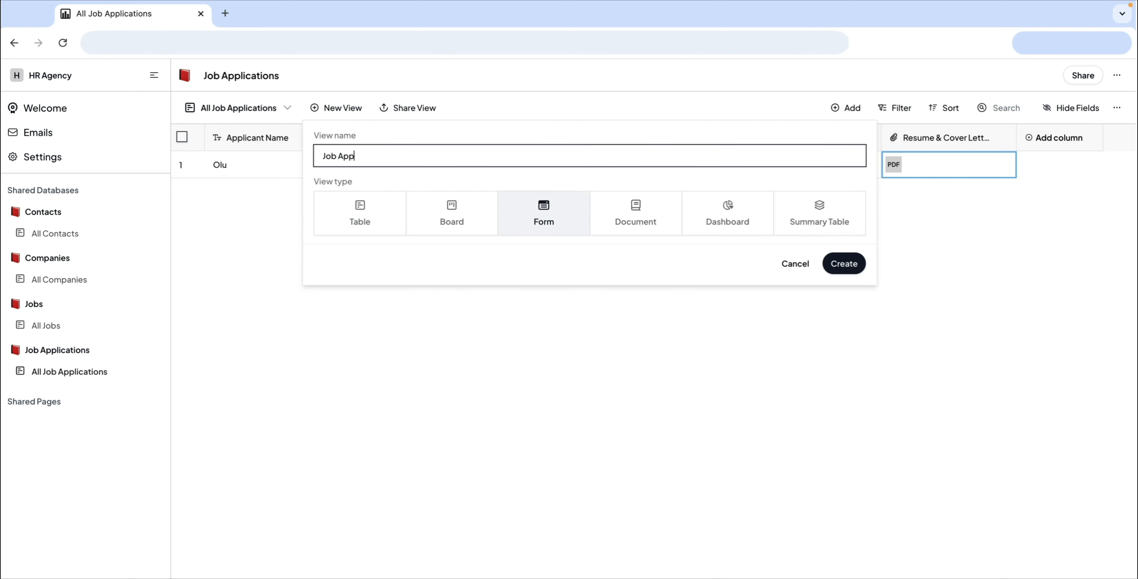
key(Return)
Step: Show the Applicant Name, Applicant Email, Job, Status and Resume & Cover Letter fields on the form
click(282, 165)
click(280, 191)
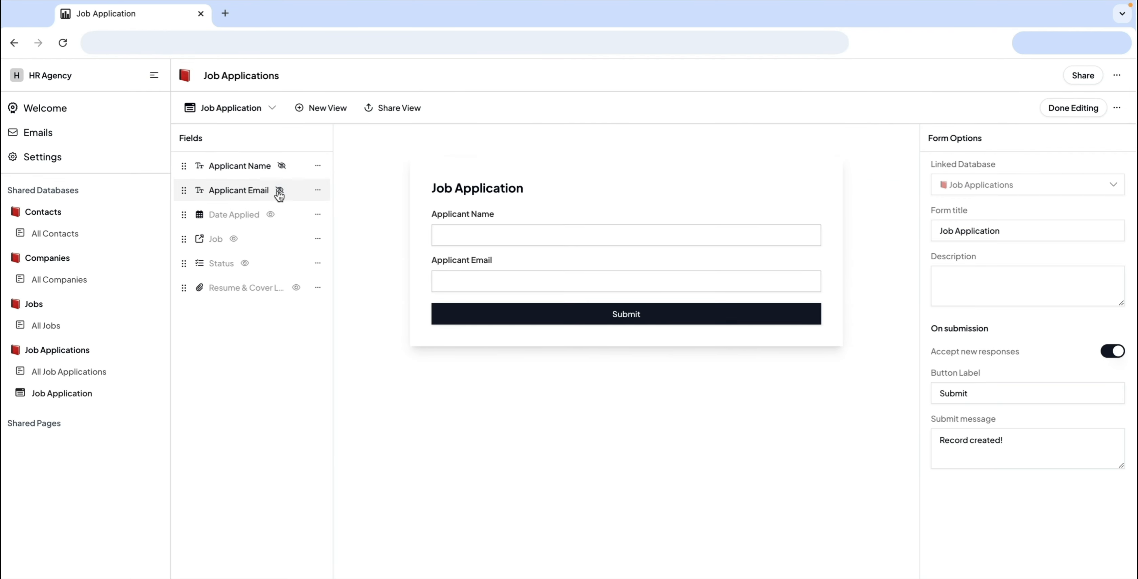
click(234, 240)
click(246, 264)
click(296, 288)
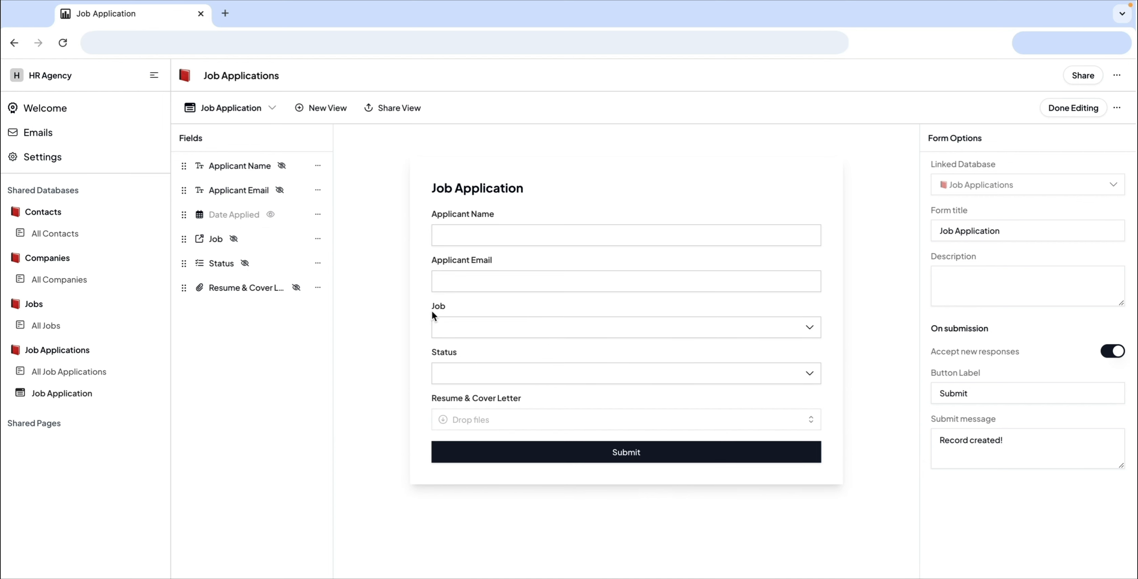
Step: Make Resume & Cover Letter required, allowing multiple Document, Presentation, PDF and Text files up to 10 MB, and hide the Status field
click(248, 289)
click(977, 399)
text(0)
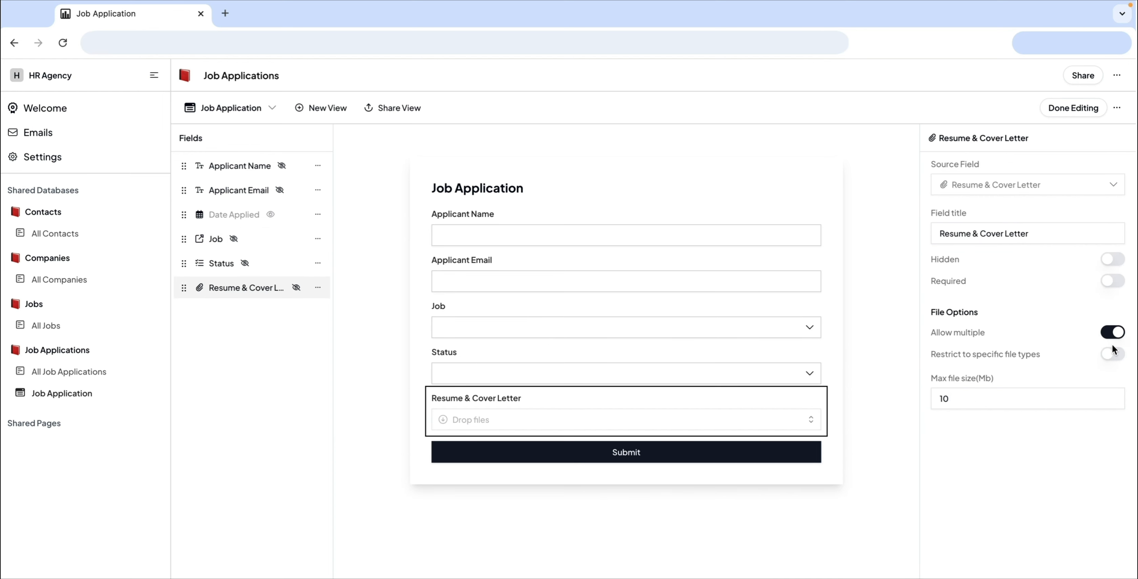
click(1112, 353)
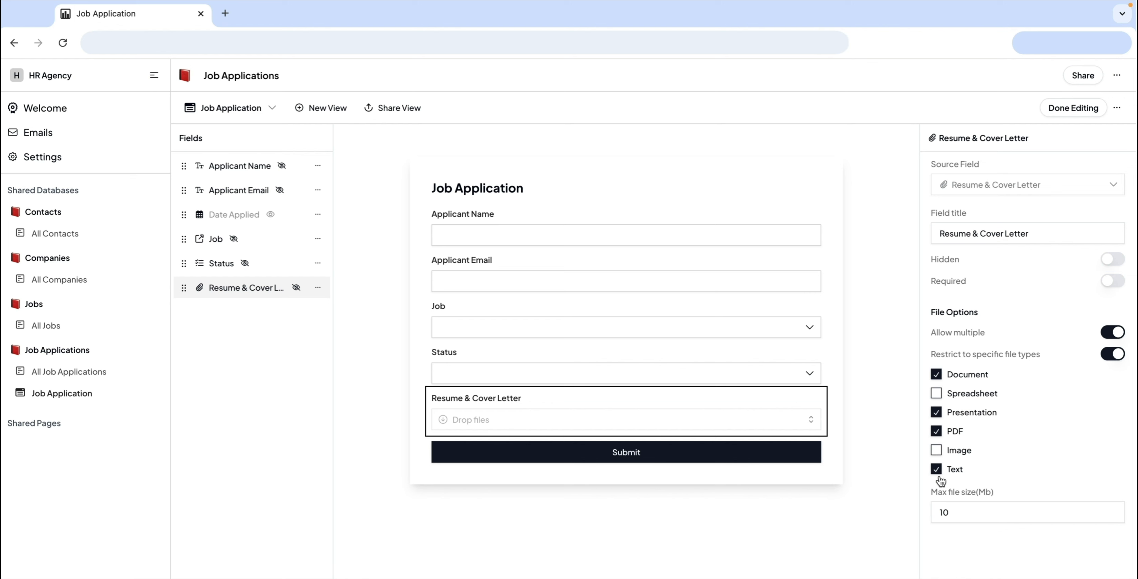
click(266, 267)
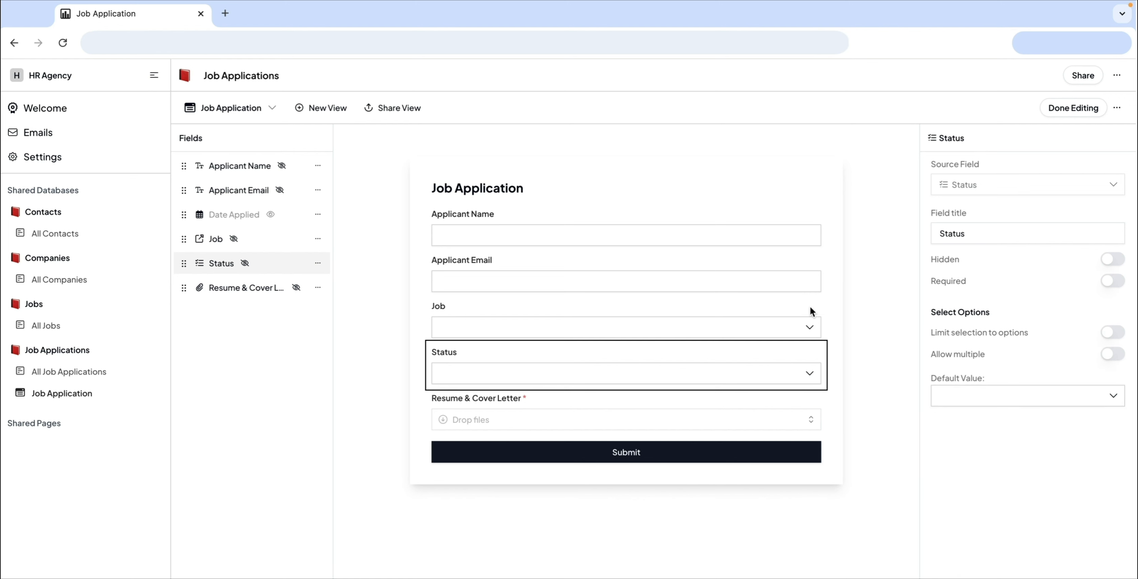
click(1115, 261)
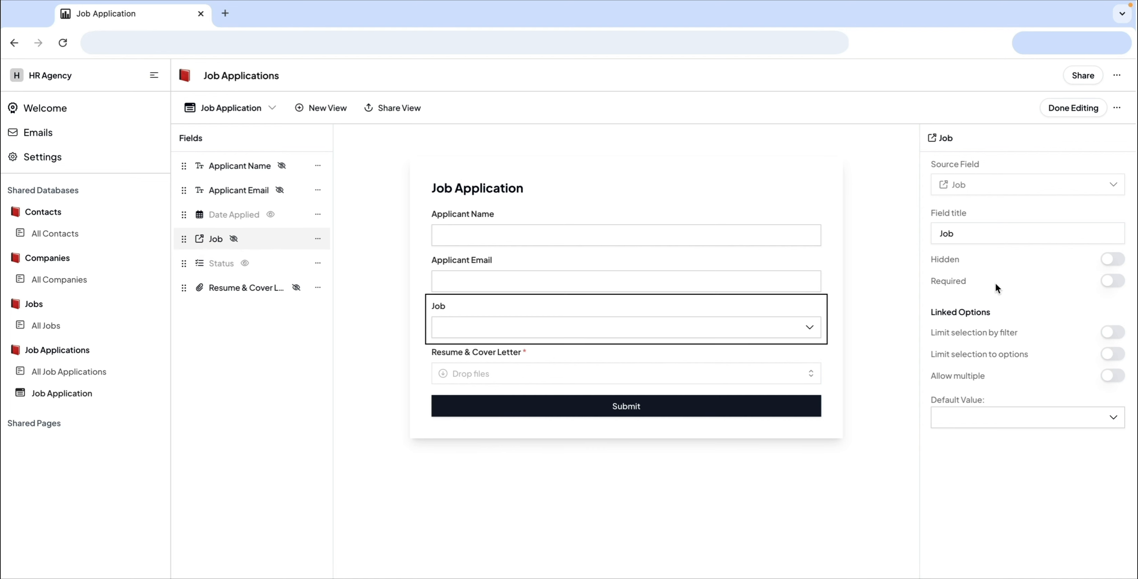
Step: Make the Job field required and limit its selection with a Status Contains filter condition
click(1112, 332)
click(959, 356)
click(632, 386)
click(663, 392)
click(681, 502)
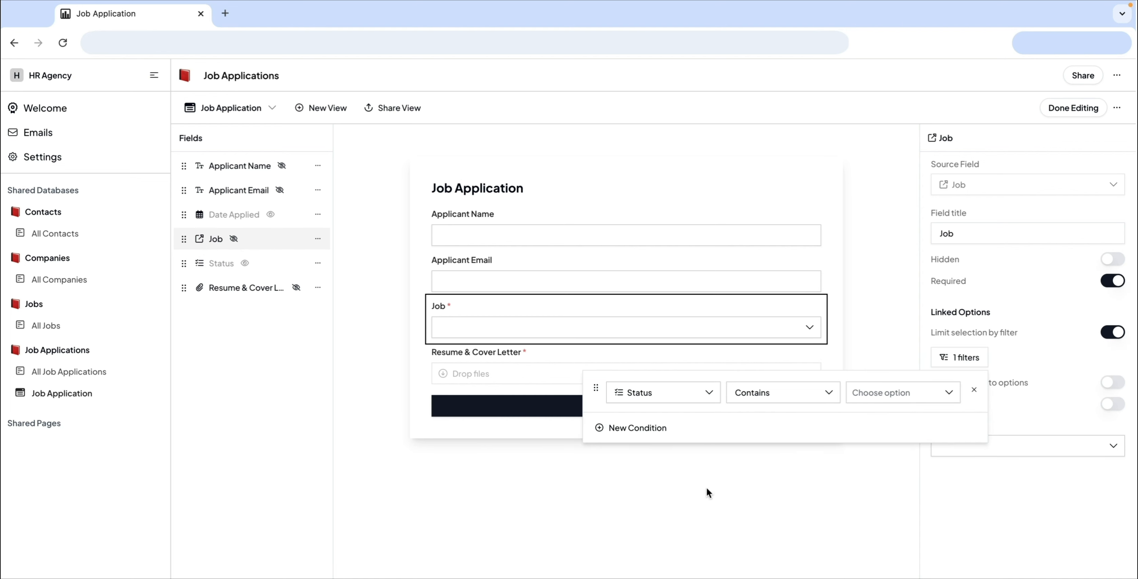
click(901, 392)
click(887, 499)
click(974, 433)
click(977, 478)
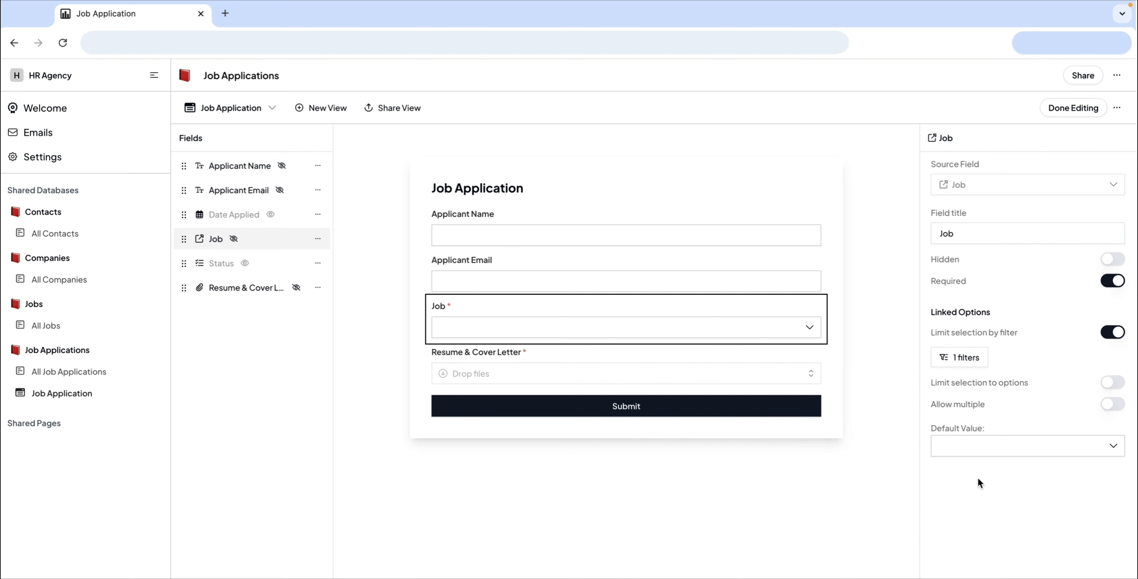
Step: Make the Applicant Email and Applicant Name fields required and finish editing the form
click(256, 200)
click(1112, 280)
click(242, 172)
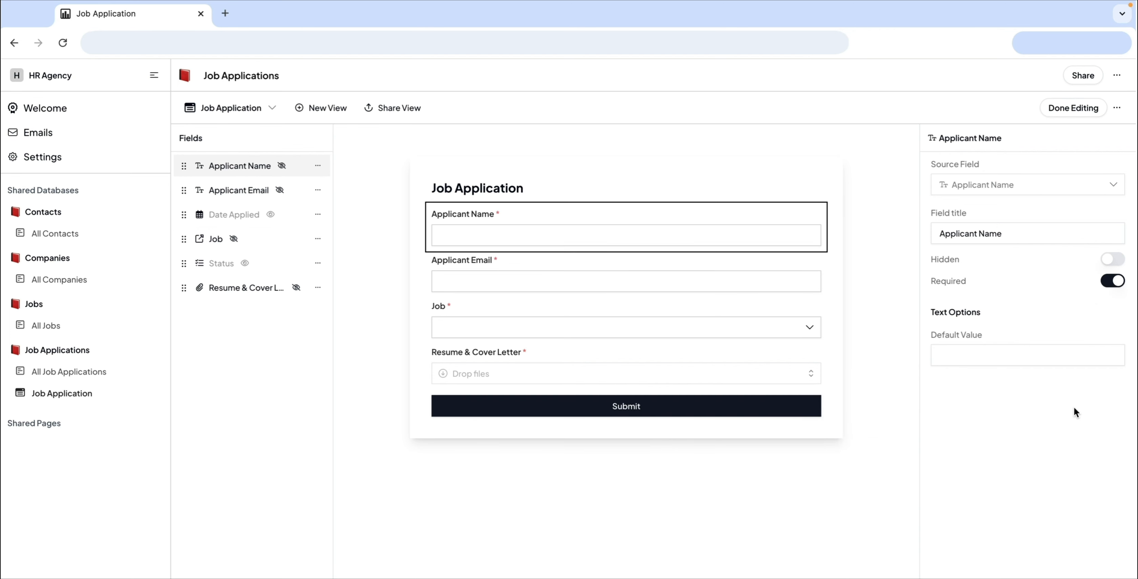
click(1074, 108)
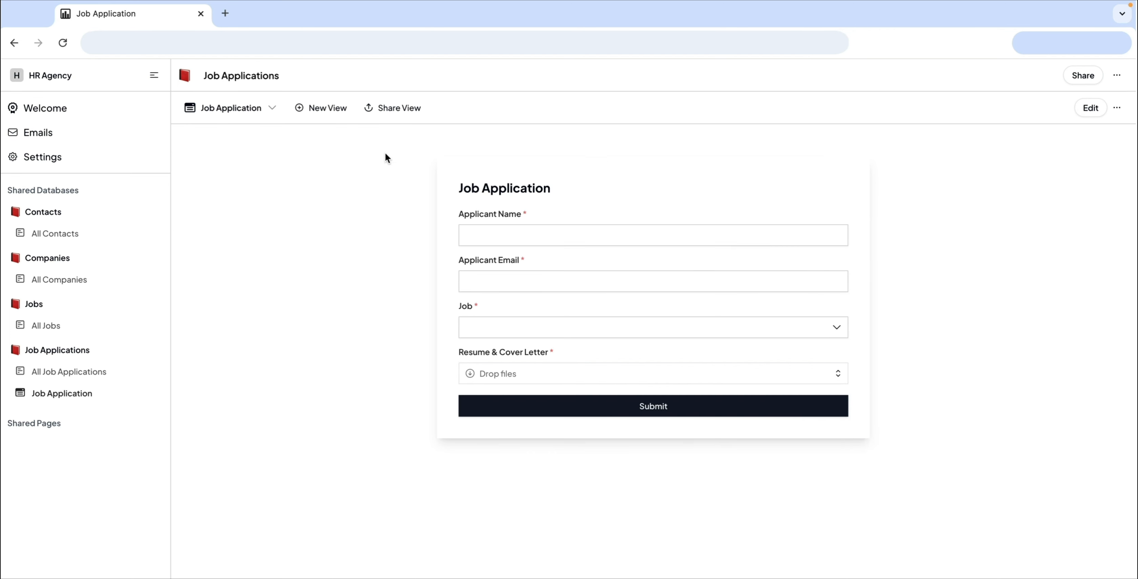
Step: Publish the Job Application form view to the web and open its public page
click(389, 108)
click(441, 135)
click(506, 213)
click(502, 244)
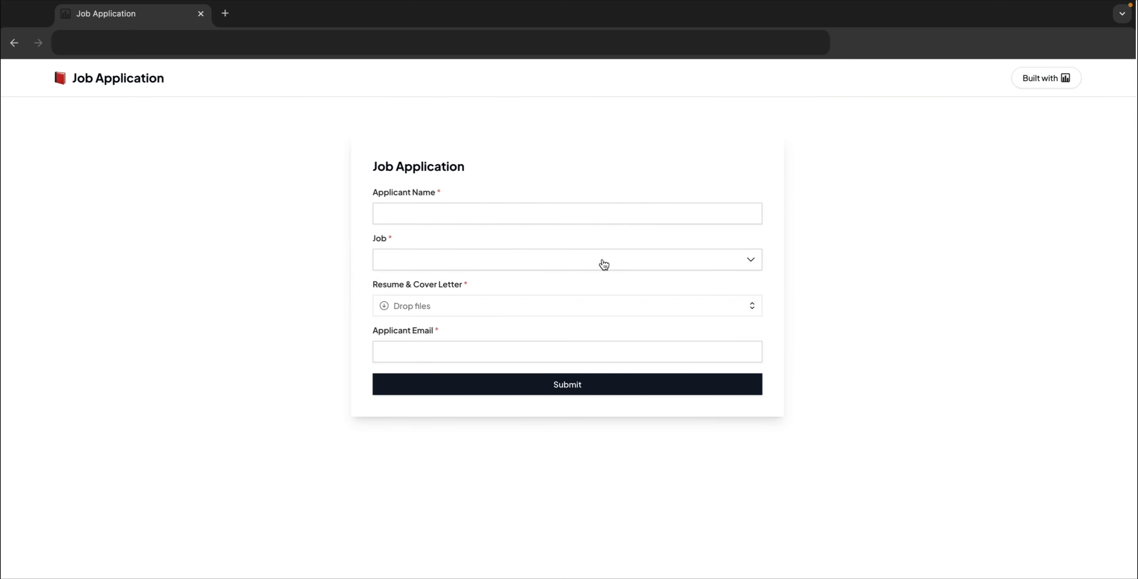
click(602, 262)
click(561, 292)
click(555, 208)
click(566, 265)
click(506, 353)
Step: Submit an application with the applicant's name and e-mail, Software Engineer as the job, and a resume file attached
click(402, 211)
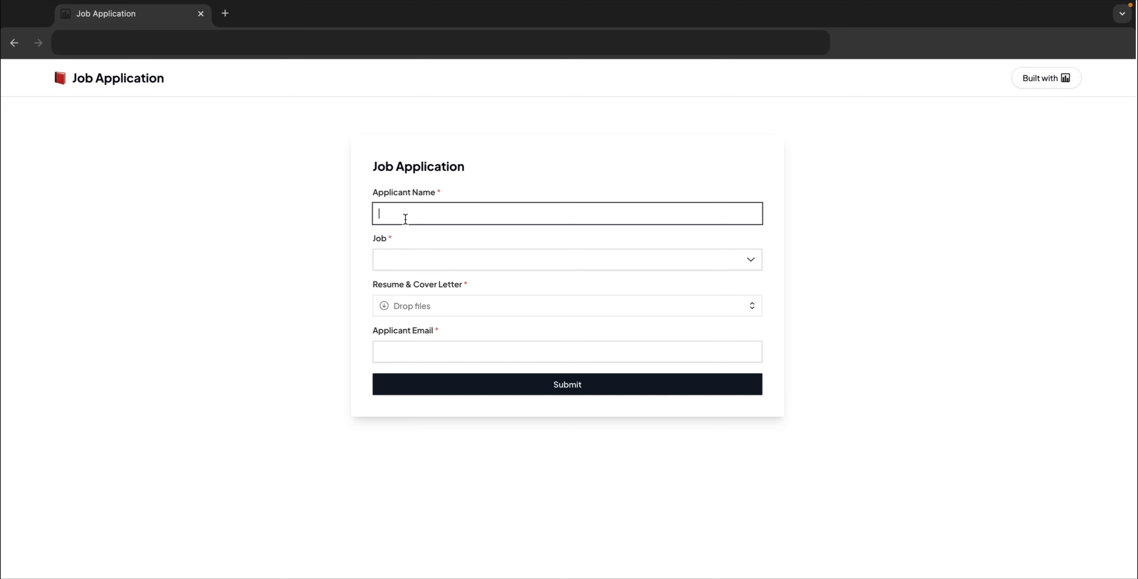
click(413, 258)
click(417, 292)
click(418, 348)
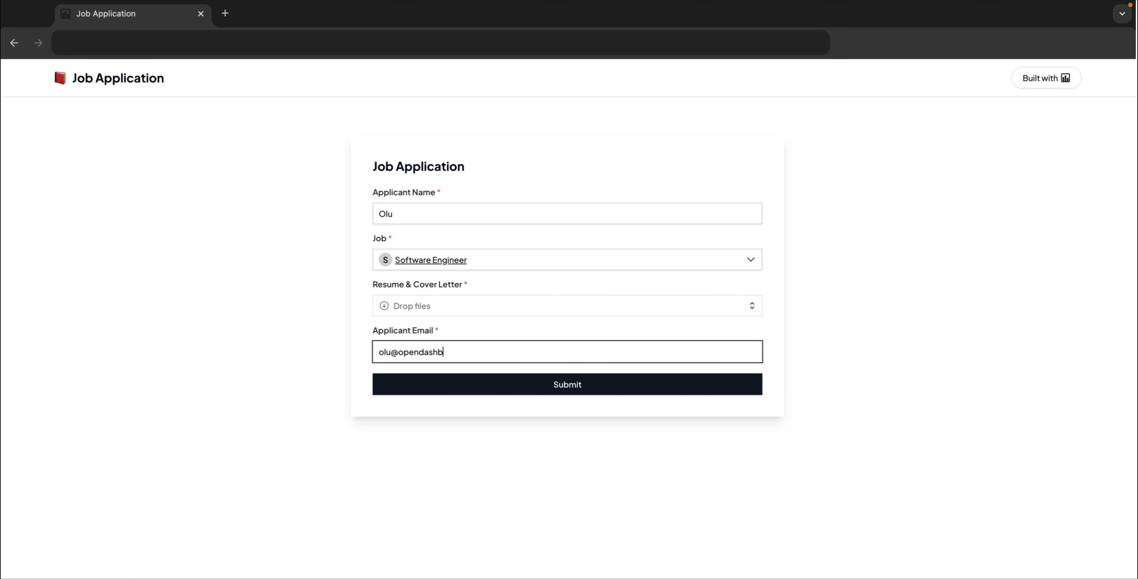
click(427, 316)
key(Return)
click(452, 386)
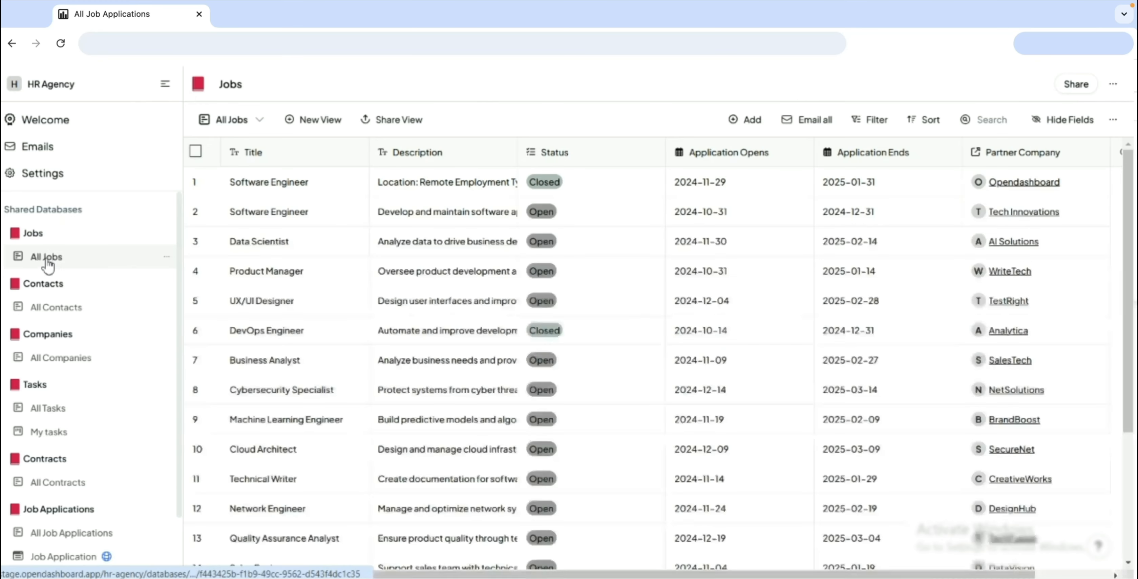
Step: Create a board view named jobs in the Jobs database, grouped by Status, and look over its columns
click(315, 120)
double_click(297, 172)
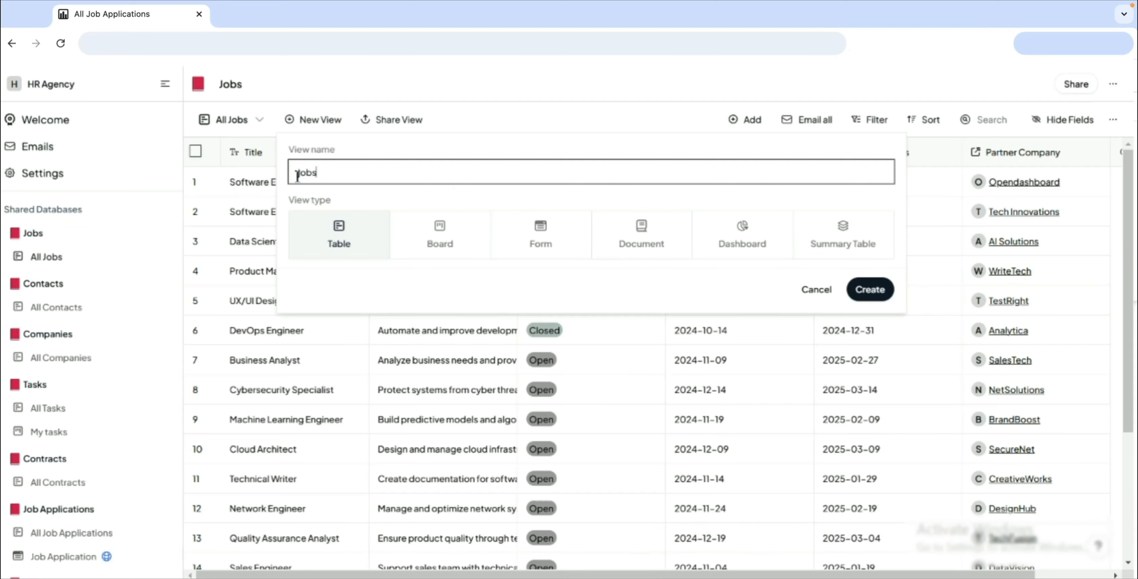
click(431, 235)
click(426, 300)
click(376, 368)
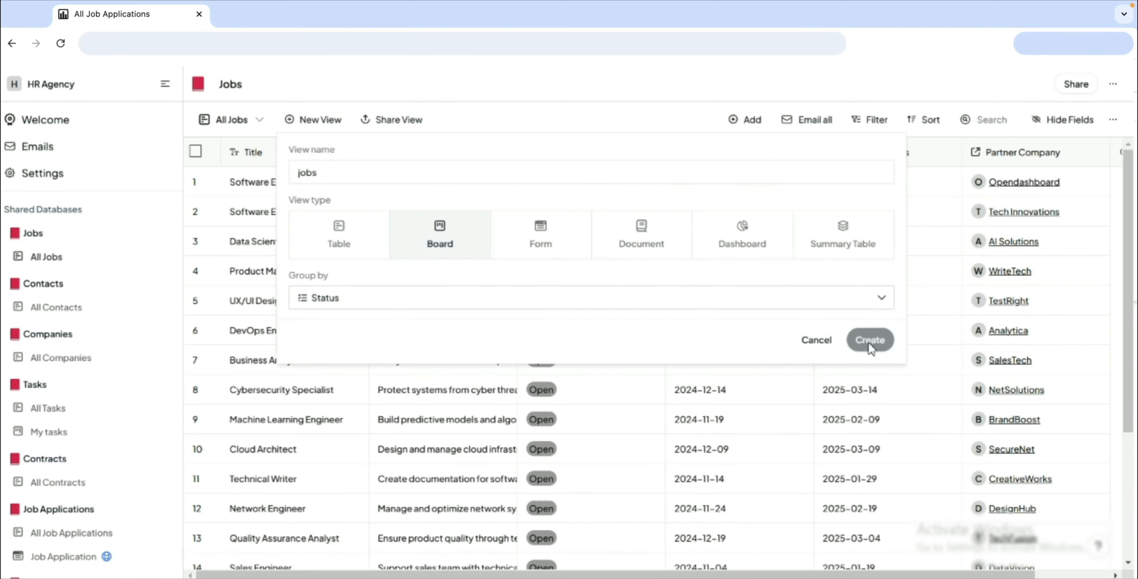
click(869, 340)
scroll(348, 403, right, 10)
scroll(758, 427, down, 20)
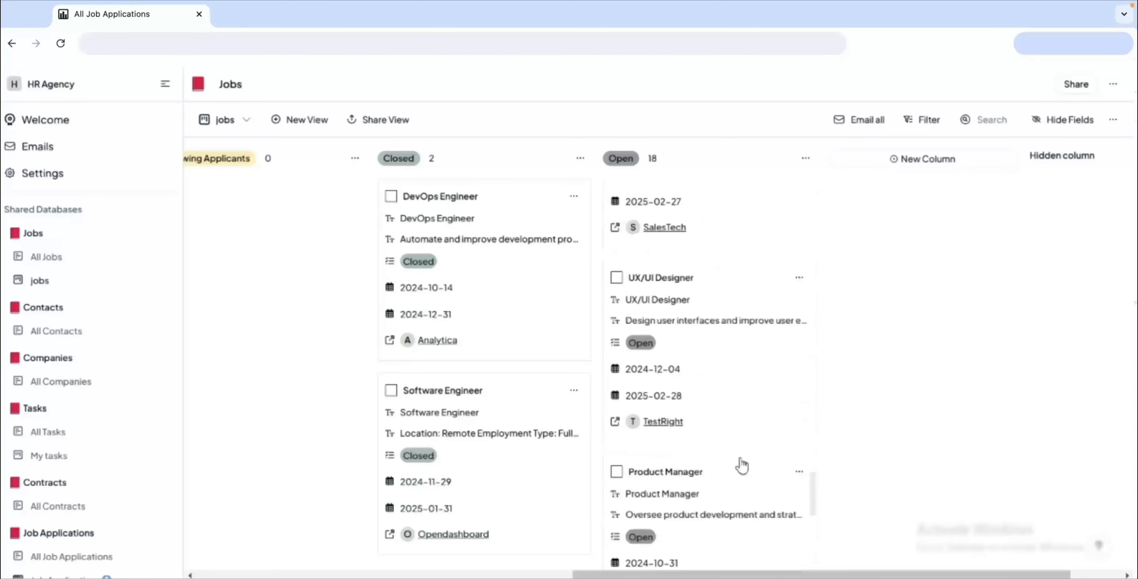
scroll(734, 486, up, 5)
scroll(707, 486, left, 10)
Step: Open All Job Applications and create a board view of the applications with a grouping column
scroll(84, 444, down, 3)
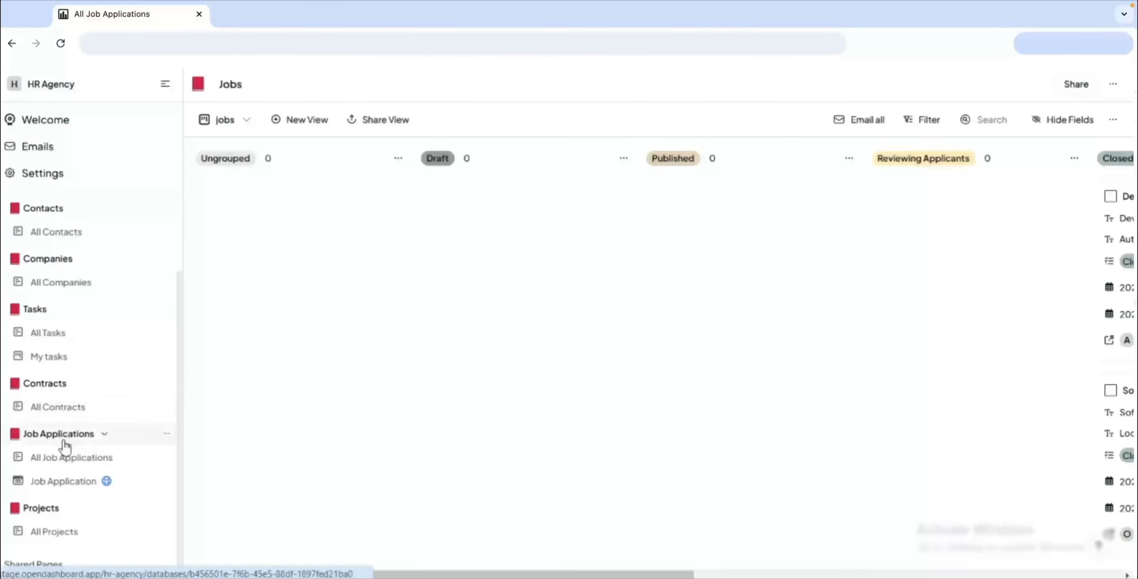
click(104, 457)
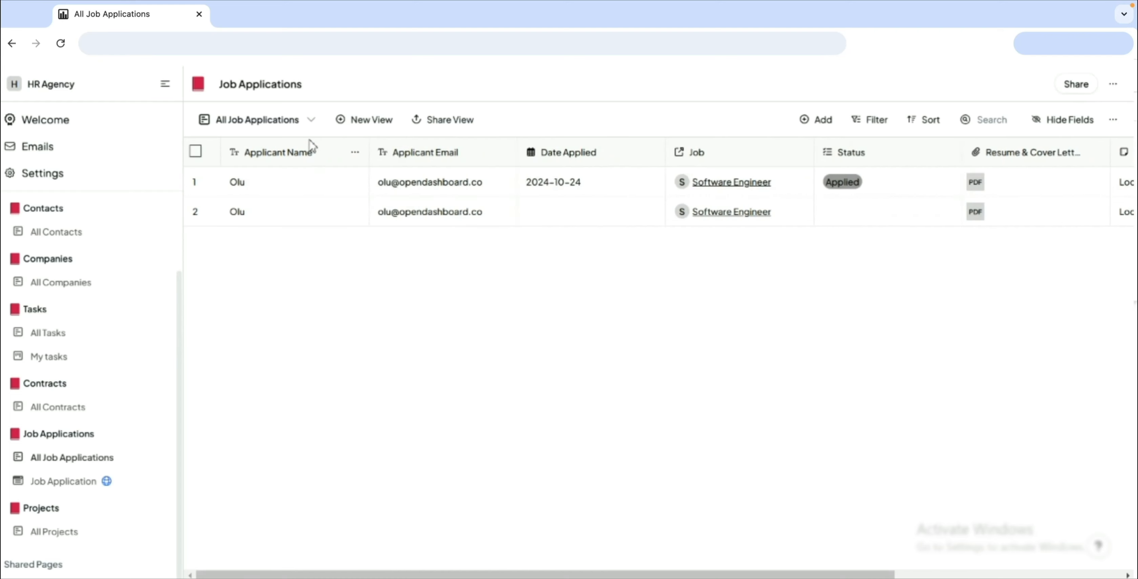
click(358, 119)
click(525, 246)
click(340, 179)
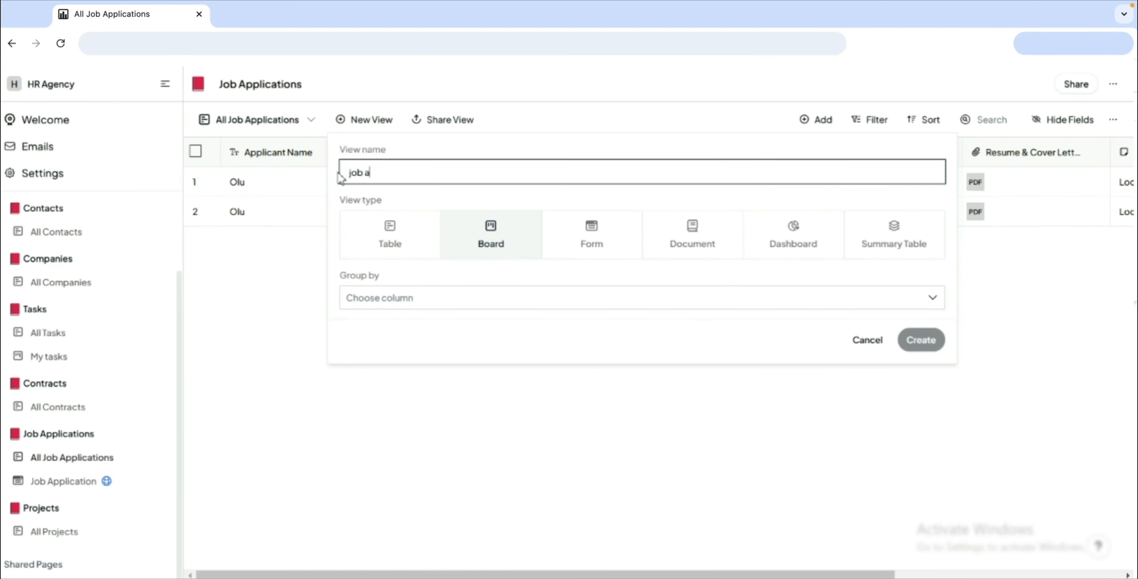
click(431, 297)
click(419, 368)
click(927, 342)
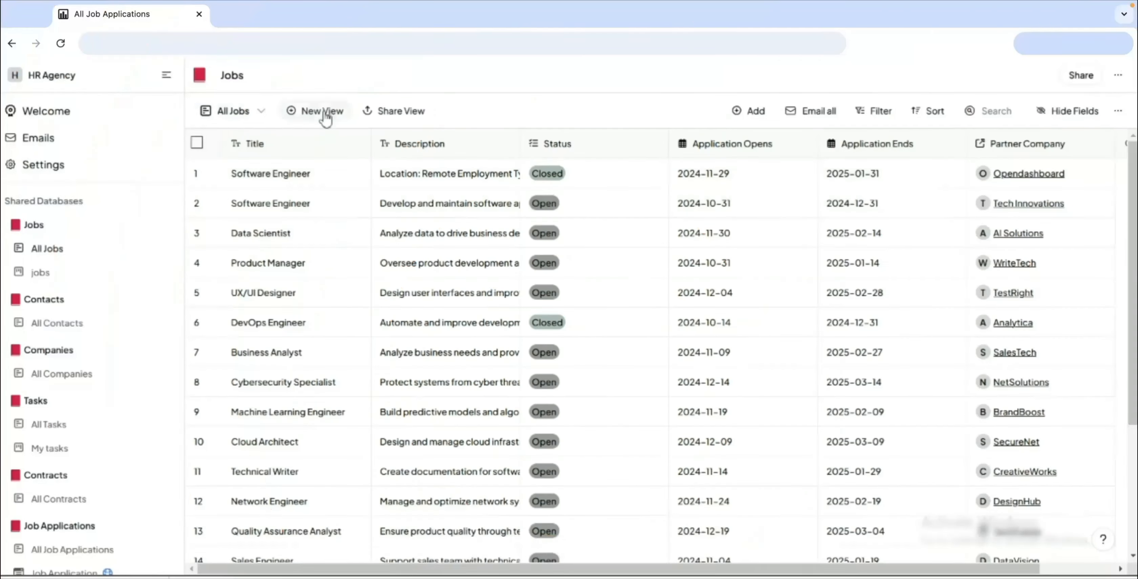
Step: Create a dashboard view named jobs dashboard in the Jobs database
click(325, 118)
key(BackSpace)
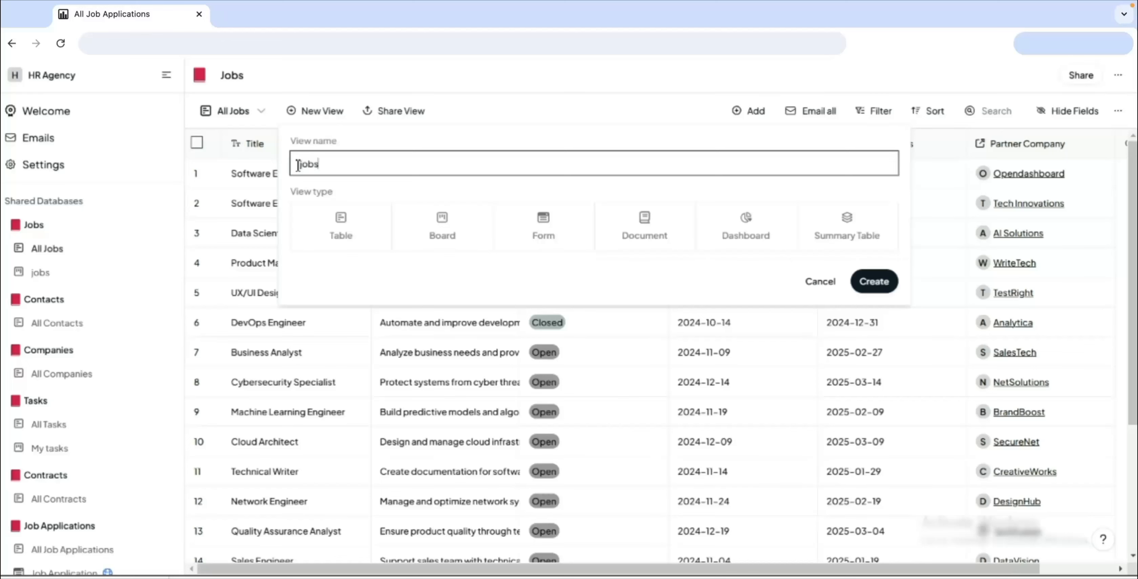
click(881, 285)
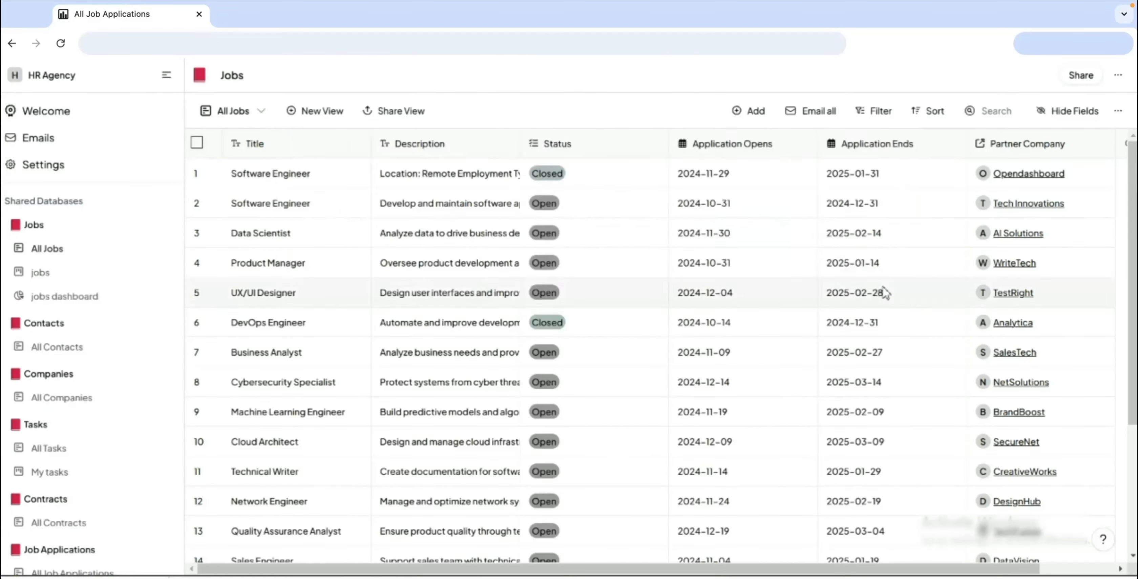
Step: Add a pie chart to the jobs dashboard and group it by Status
click(549, 386)
click(972, 352)
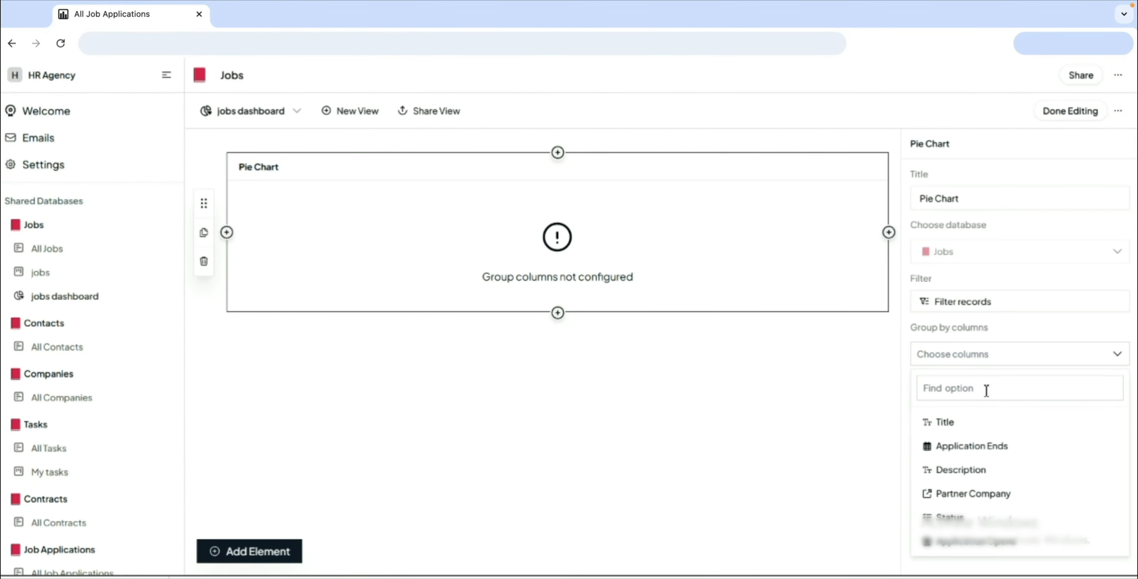
click(996, 515)
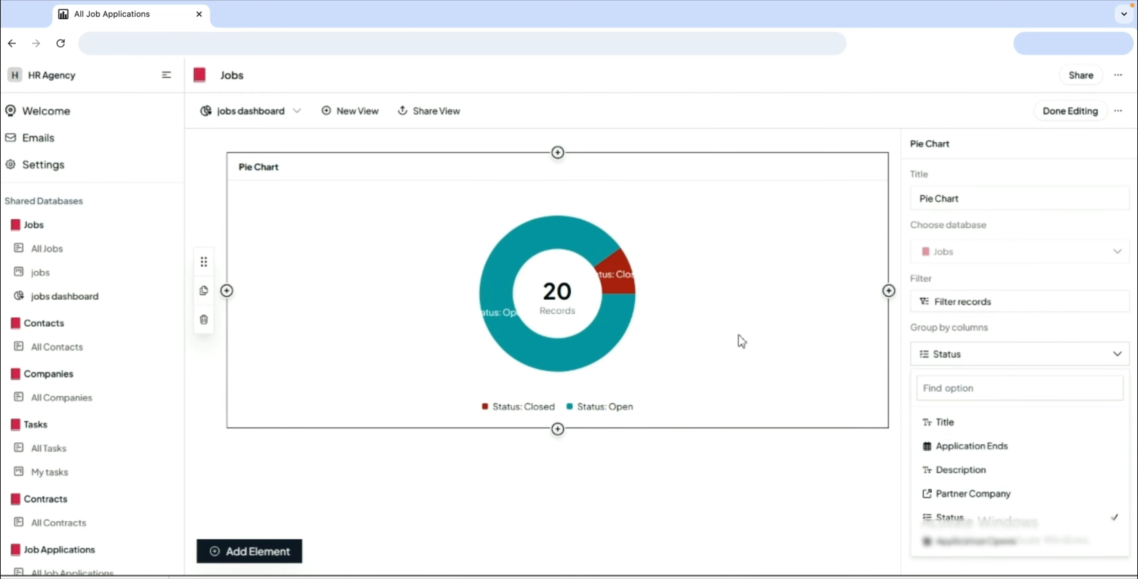
Step: Try grouping the pie chart by Application Ends and Application Opens, separately and combined, and switch the grouping back to Status
click(996, 446)
click(994, 517)
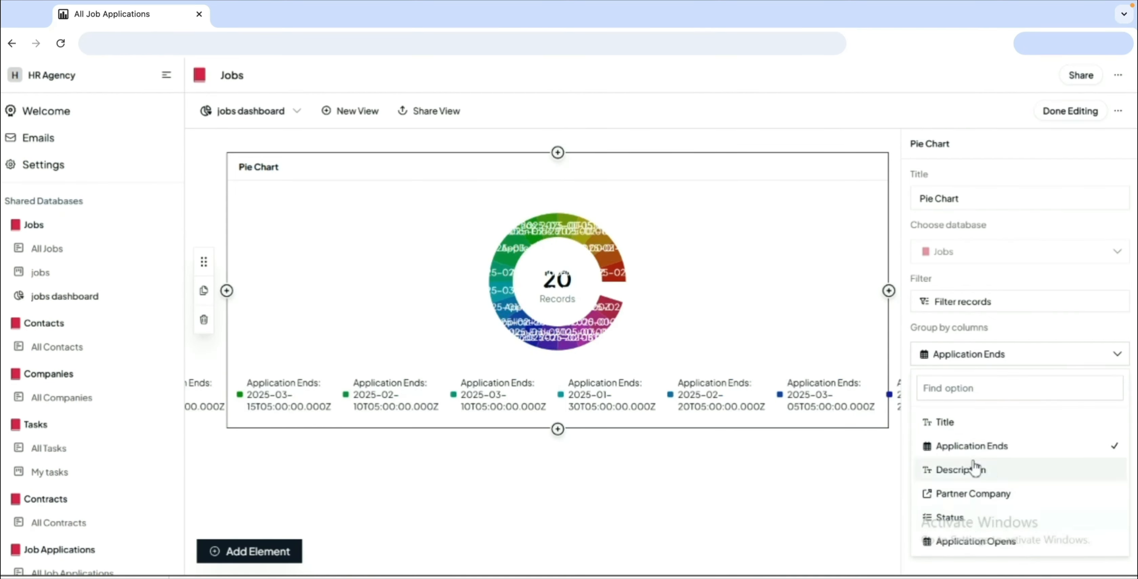
click(1117, 540)
click(1121, 446)
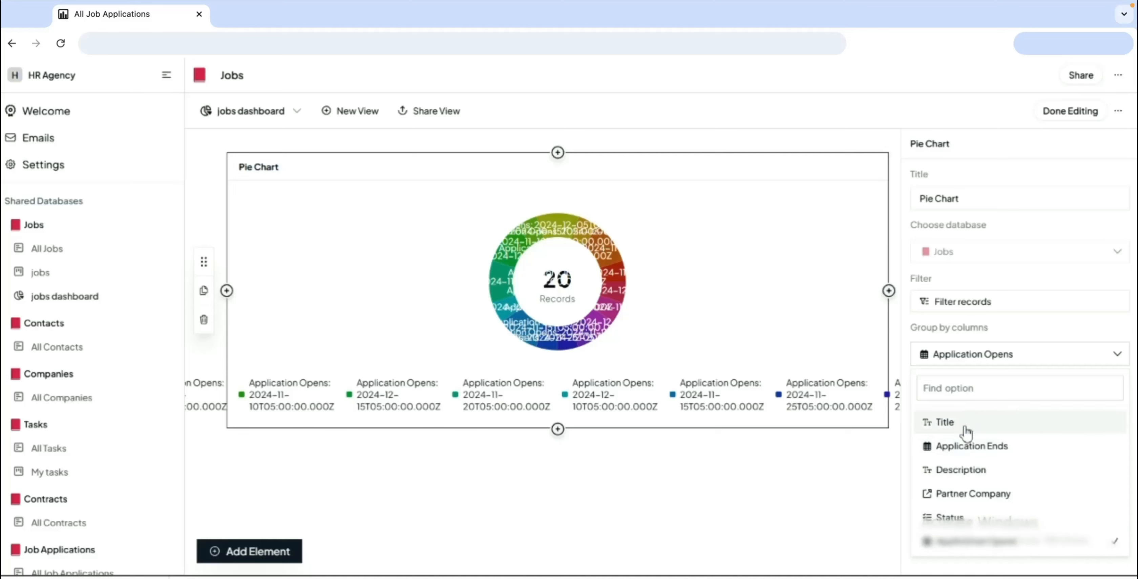
click(980, 446)
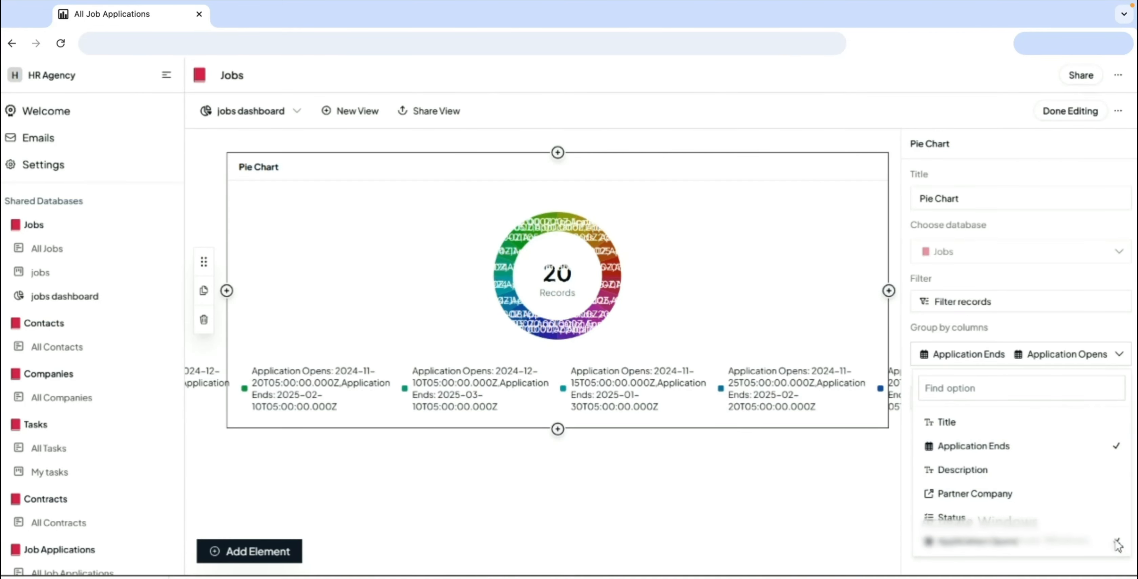
click(1114, 447)
click(1034, 515)
click(1051, 541)
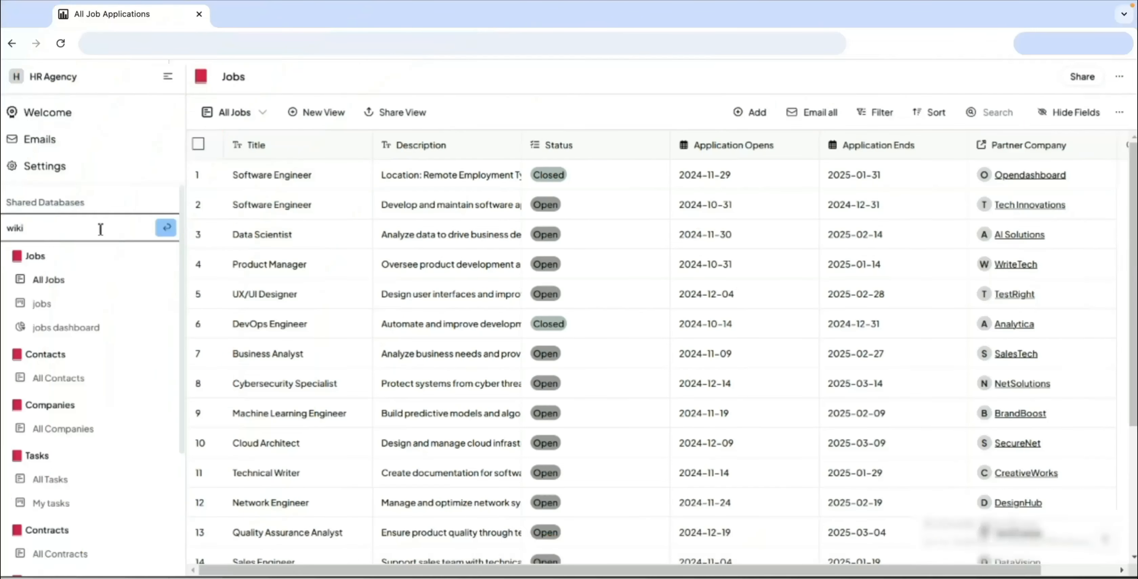
Step: Create a document view named wiki for checklist onboarding in the wiki database
scroll(89, 393, down, 5)
click(73, 530)
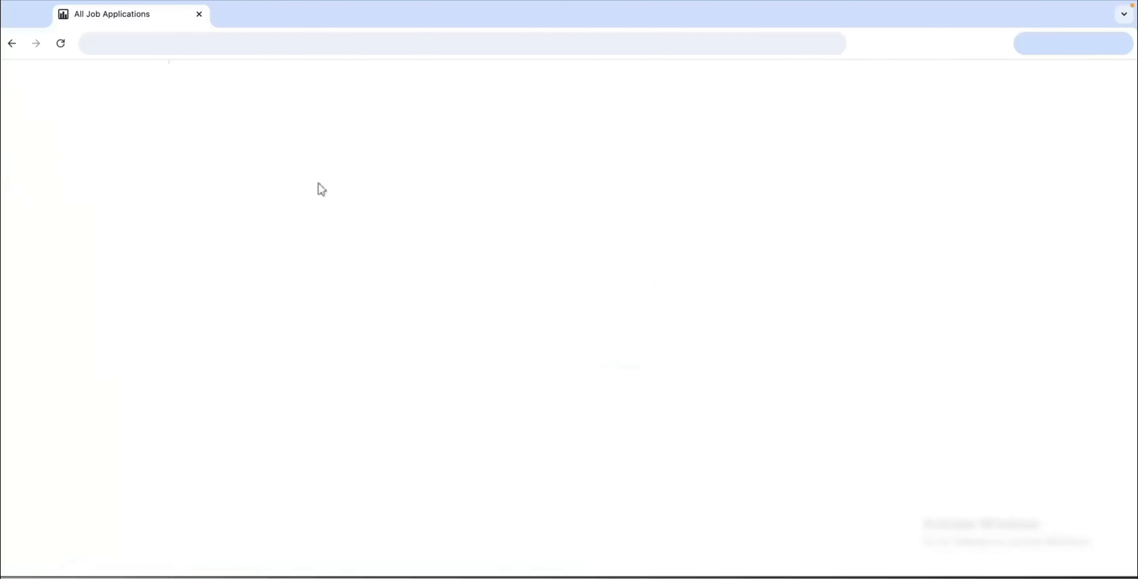
click(317, 114)
click(643, 227)
drag(339, 164, 299, 166)
text(wiki for checklist onboarding)
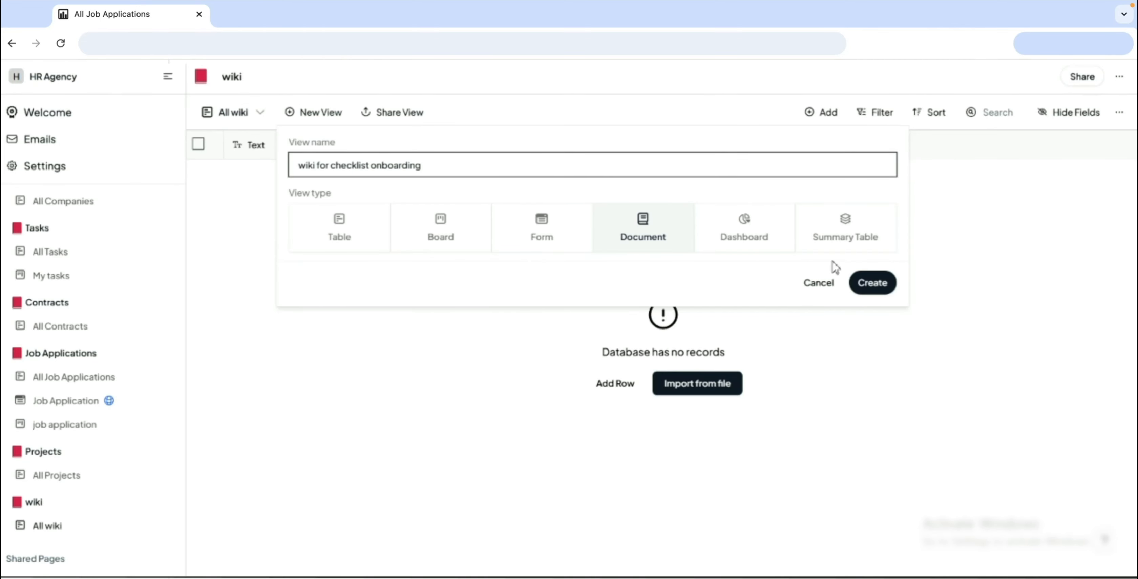
click(868, 283)
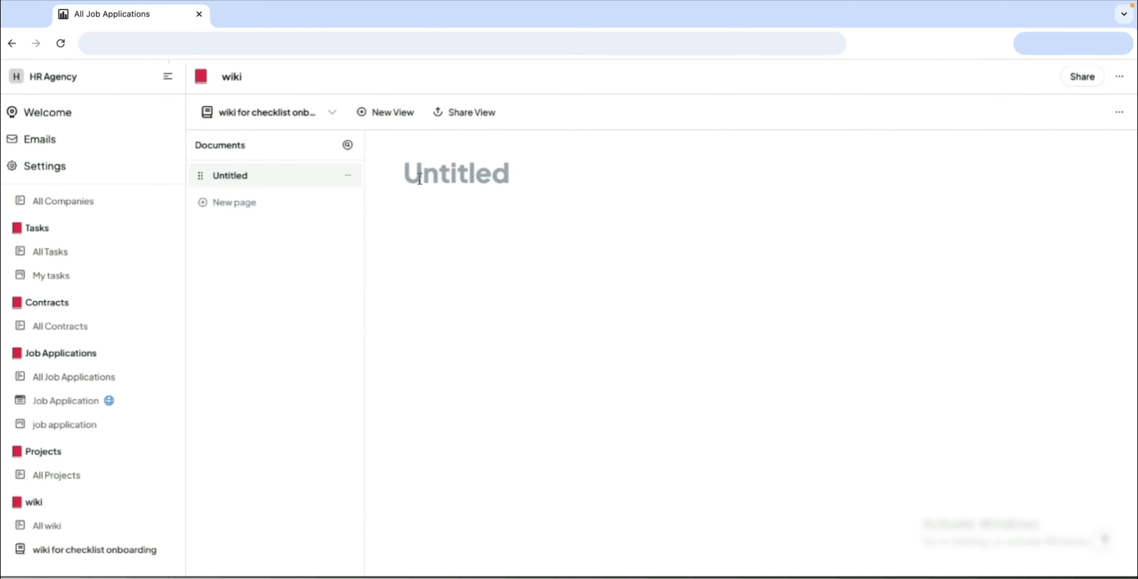
Step: Title the untitled wiki page Checklist for onboarding of new members and paste the copied onboarding checklist into its body
text(Checklist for onboar)
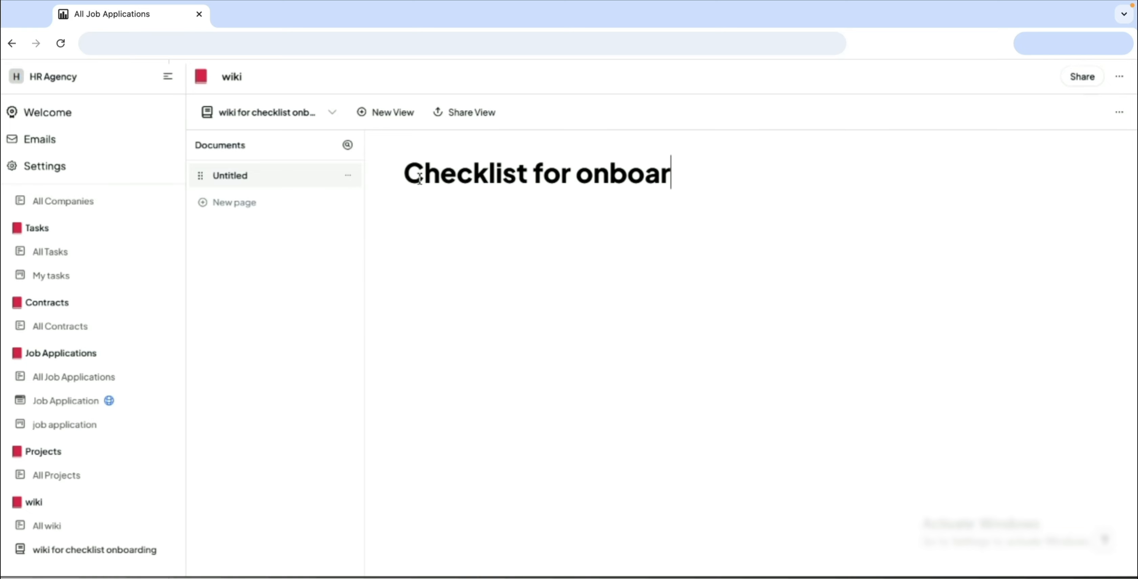
text(ding of new memeb)
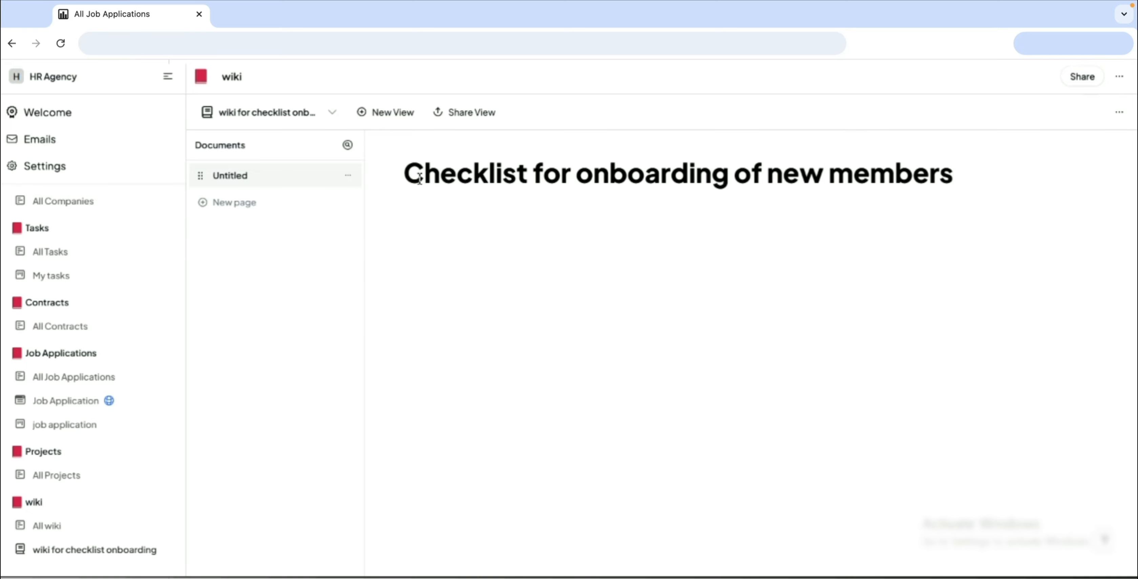
key(Return)
key(ctrl+v)
scroll(472, 289, up, 15)
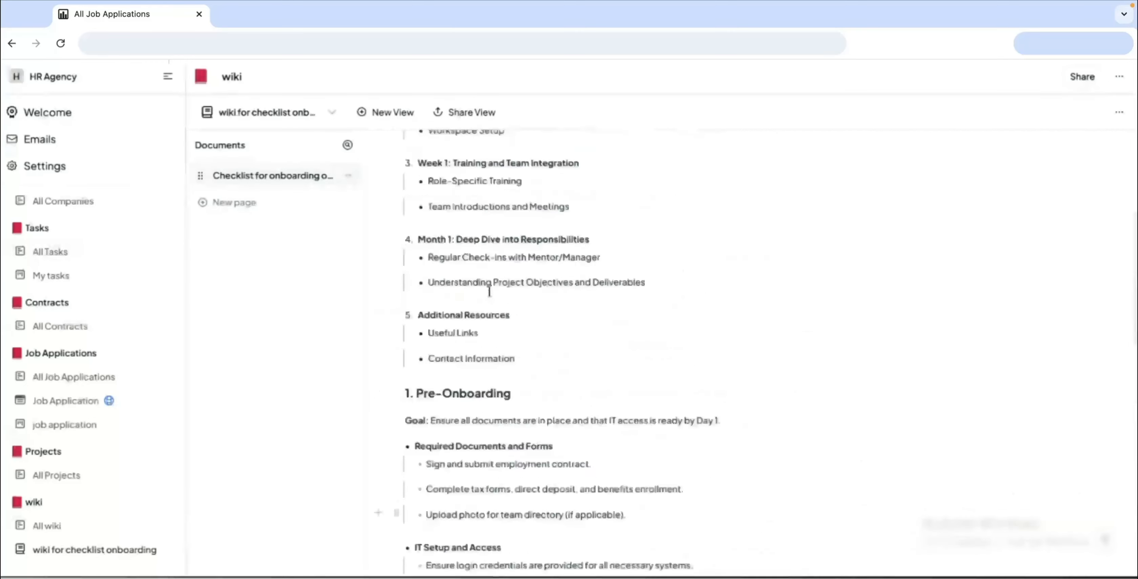
scroll(459, 234, down, 2)
scroll(673, 264, down, 15)
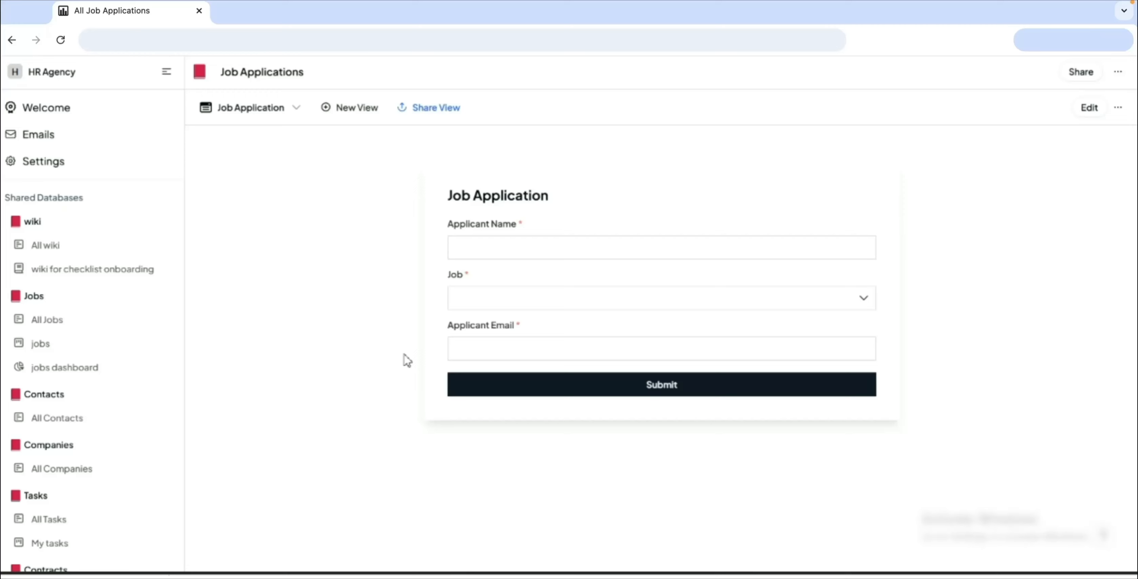
Step: Submit the Job Application form for the Graphic Designer job with the applicant's full name and e-mail
click(457, 256)
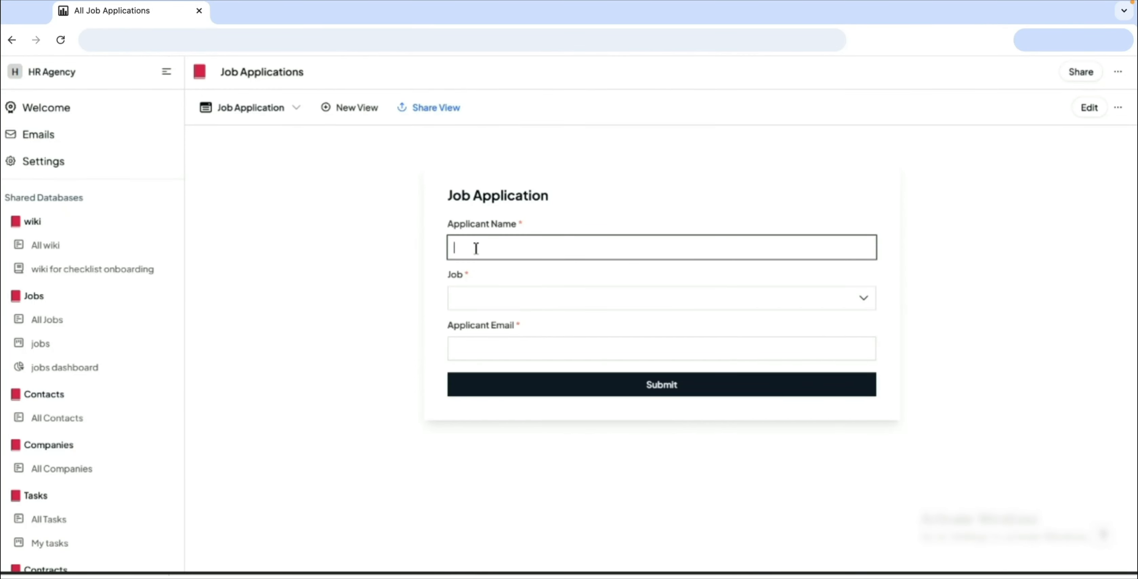
click(531, 298)
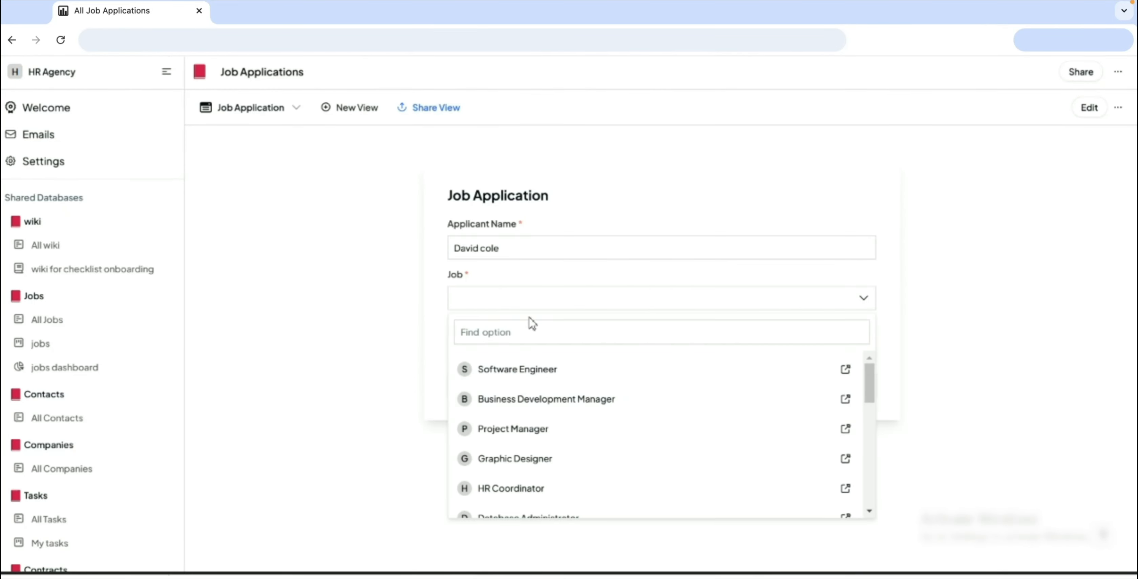
click(531, 458)
click(525, 347)
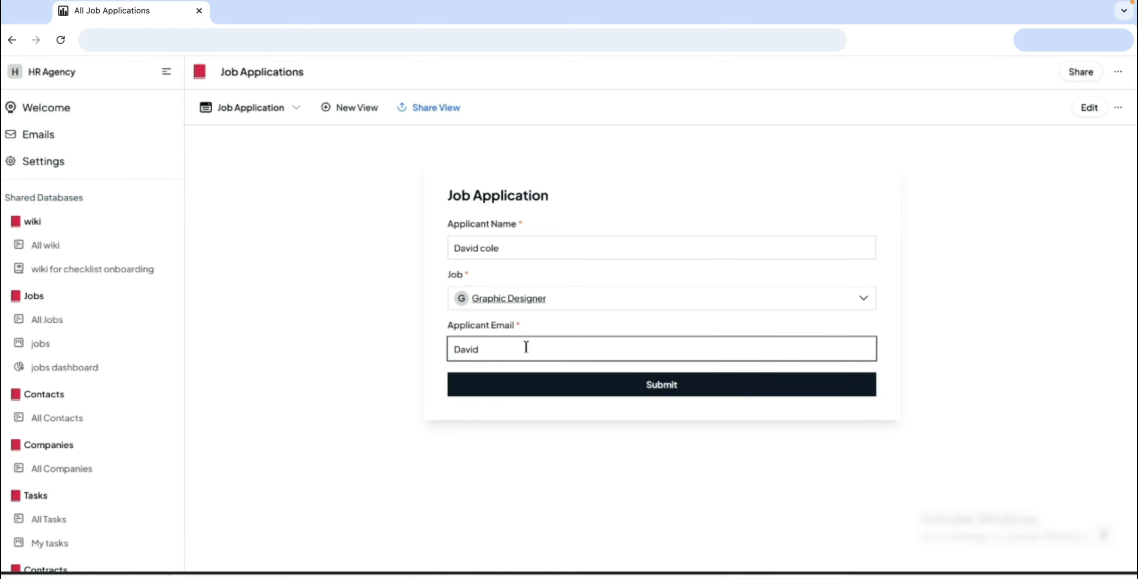
click(620, 389)
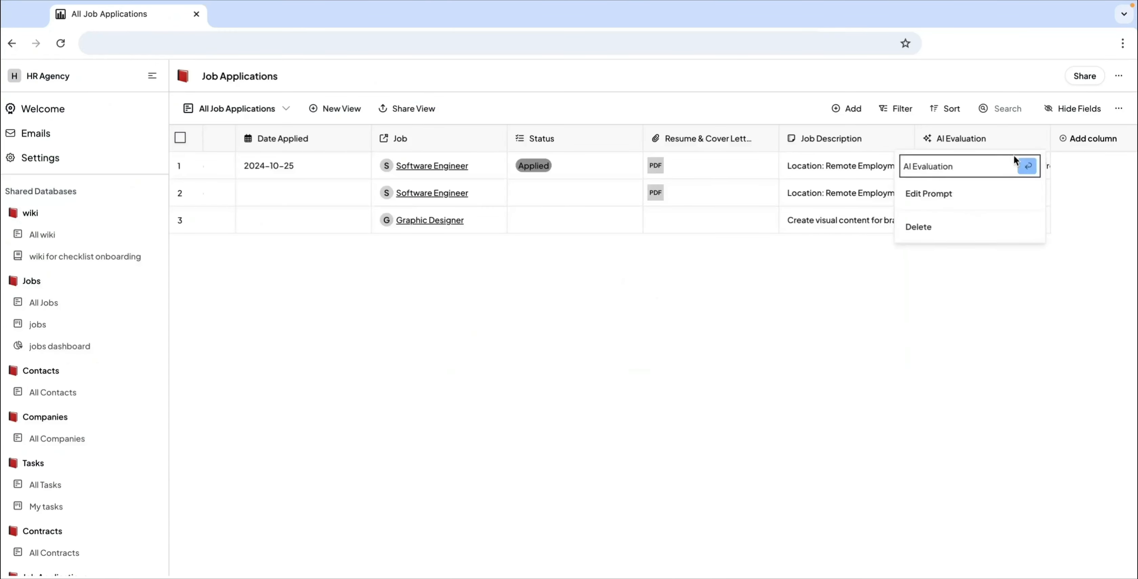
Step: Edit the AI Evaluation prompt so the review instructions start in a separate paragraph below the job description line
click(928, 193)
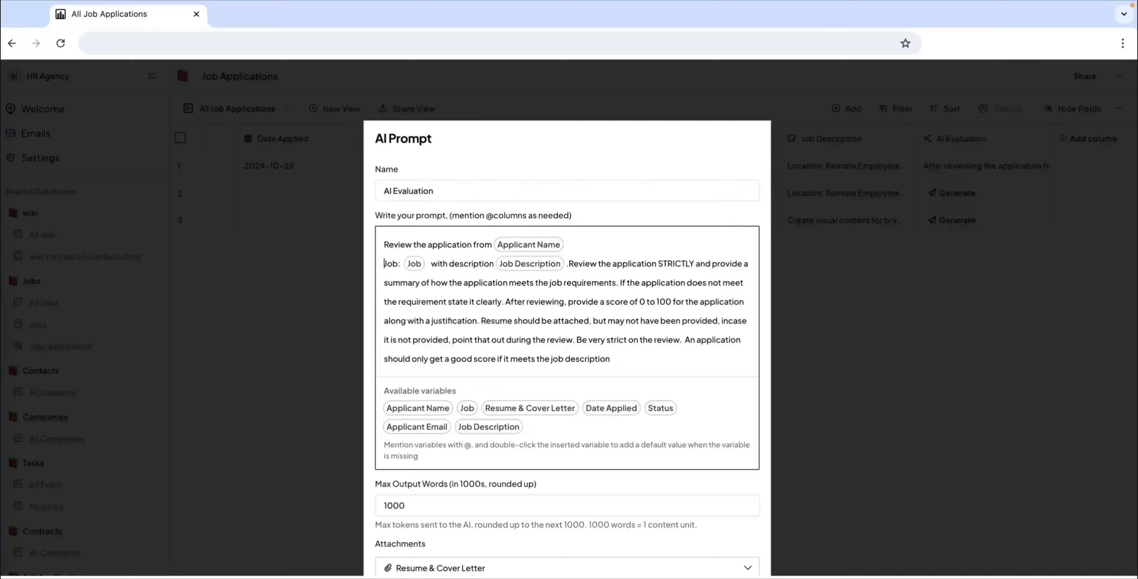
mouse_move(424, 340)
mouse_down()
mouse_move(608, 342)
mouse_move(423, 358)
mouse_up()
click(492, 383)
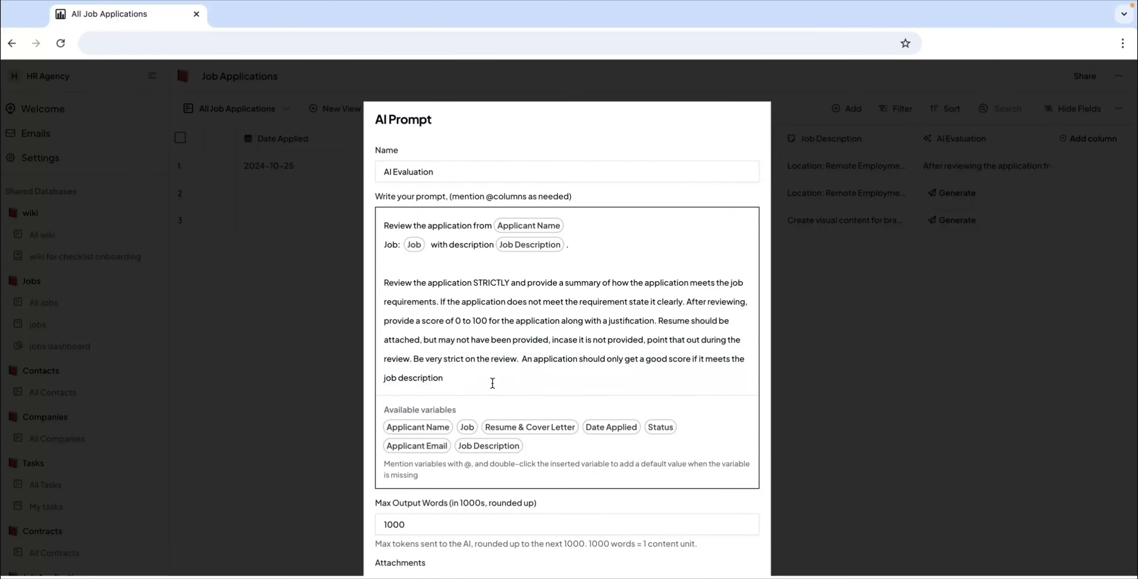
click(839, 287)
Step: Generate the AI evaluations for the second and third job applications and read through each one
click(963, 197)
click(964, 200)
scroll(1046, 285, down, 8)
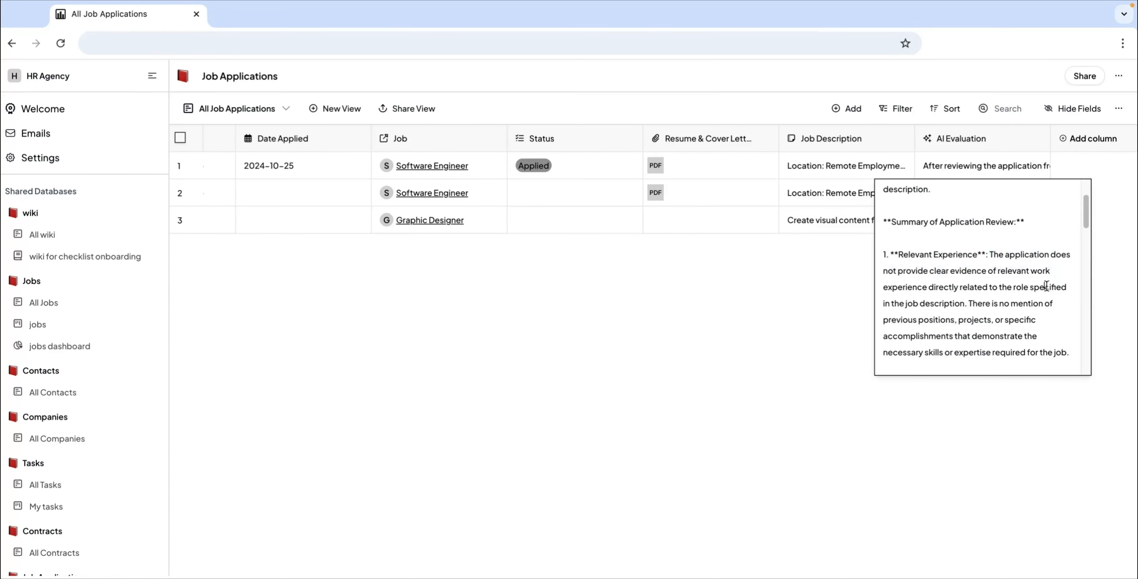
scroll(1047, 284, down, 8)
key(Escape)
click(961, 223)
click(964, 228)
scroll(965, 276, down, 6)
scroll(965, 276, down, 10)
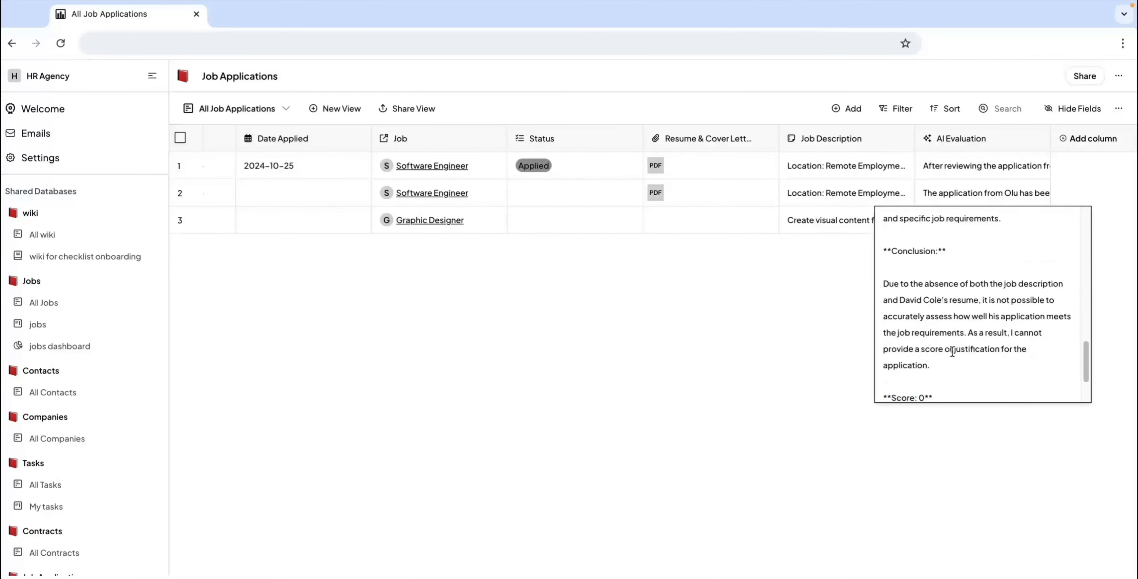
Step: Set the status of the first three job applications to Rejected, reading the first one's AI evaluation before deciding
double_click(568, 220)
click(566, 273)
double_click(568, 193)
click(566, 247)
double_click(963, 167)
scroll(963, 234, down, 10)
click(734, 274)
double_click(568, 166)
click(568, 253)
Step: Open the Job Application form view and its sharing options to reach the public form
scroll(84, 442, down, 5)
click(55, 508)
click(406, 111)
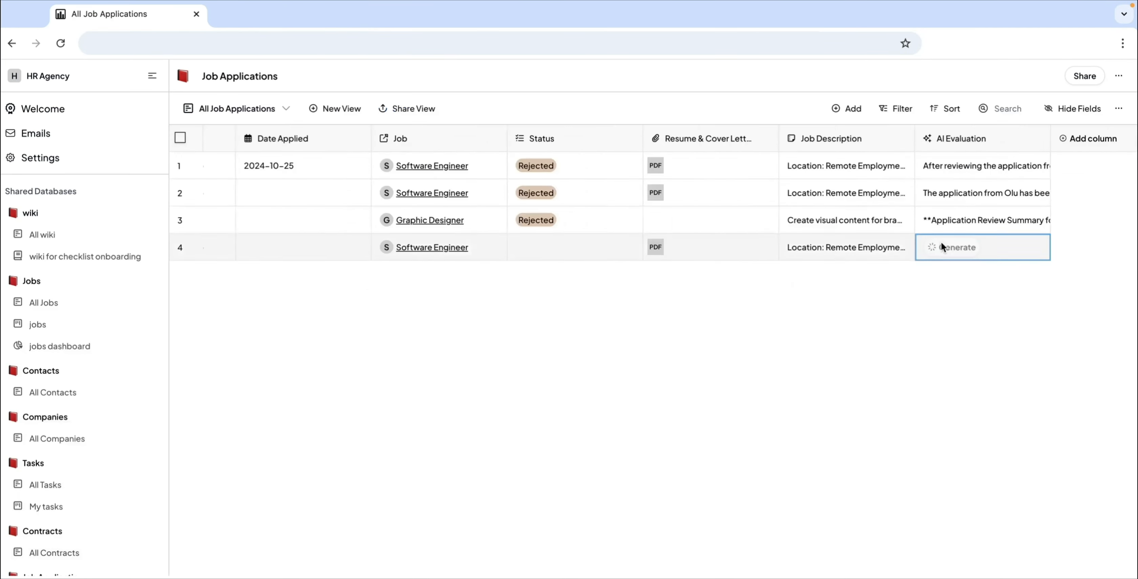
Step: Read the AI evaluation of the fourth job application and enter a status for that applicant
double_click(933, 246)
scroll(968, 301, down, 5)
scroll(970, 304, down, 10)
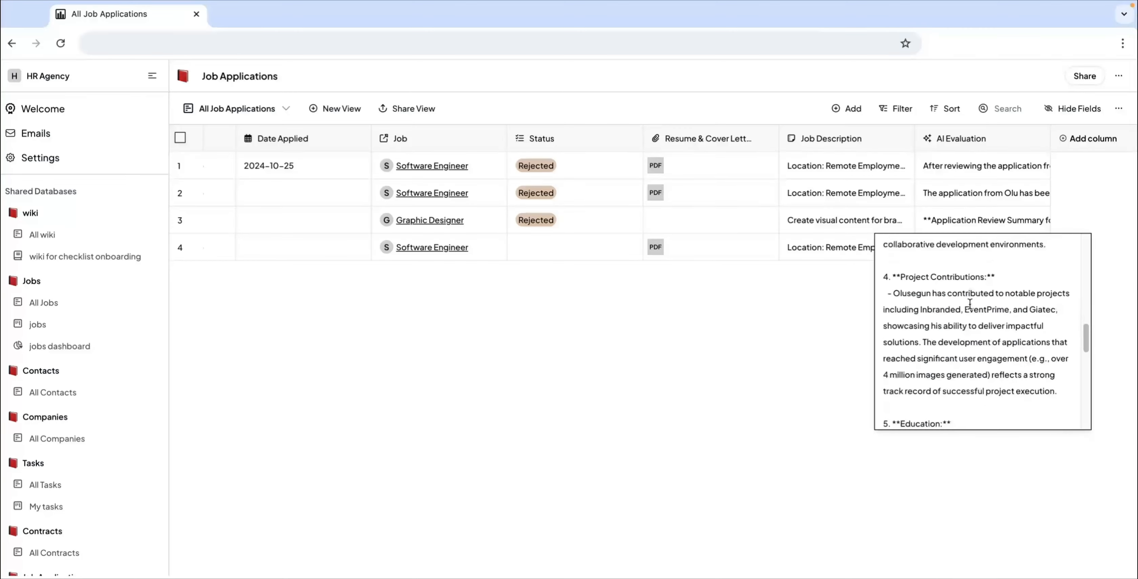
scroll(970, 304, down, 6)
click(577, 257)
double_click(577, 252)
text(I)
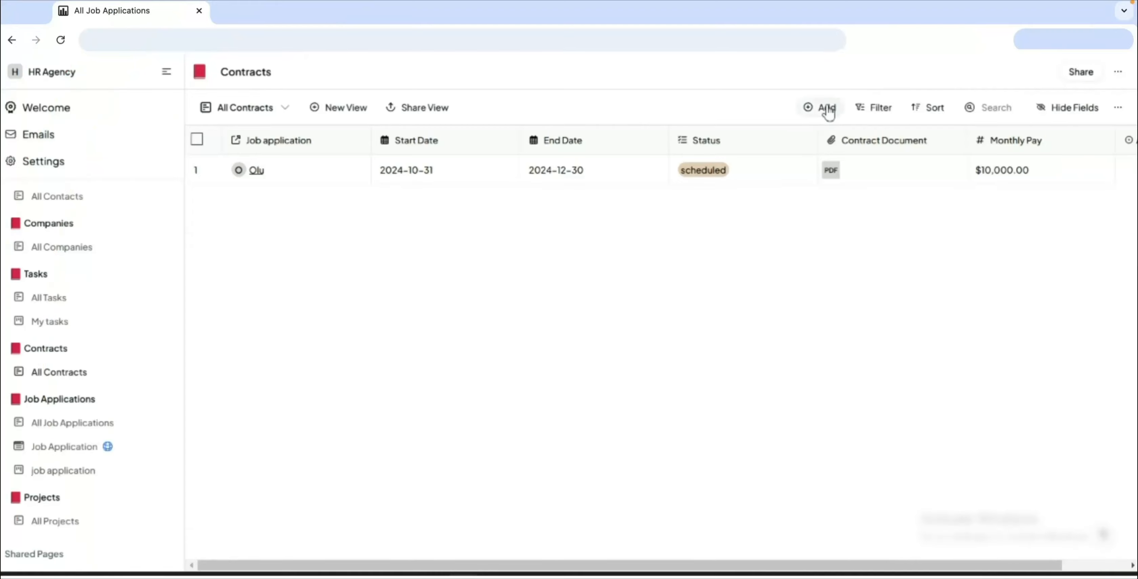
Step: Add a contract row linked to the Graphic Designer applicant's job application with the start date 2024-11-25
click(822, 109)
click(275, 199)
click(277, 334)
click(447, 212)
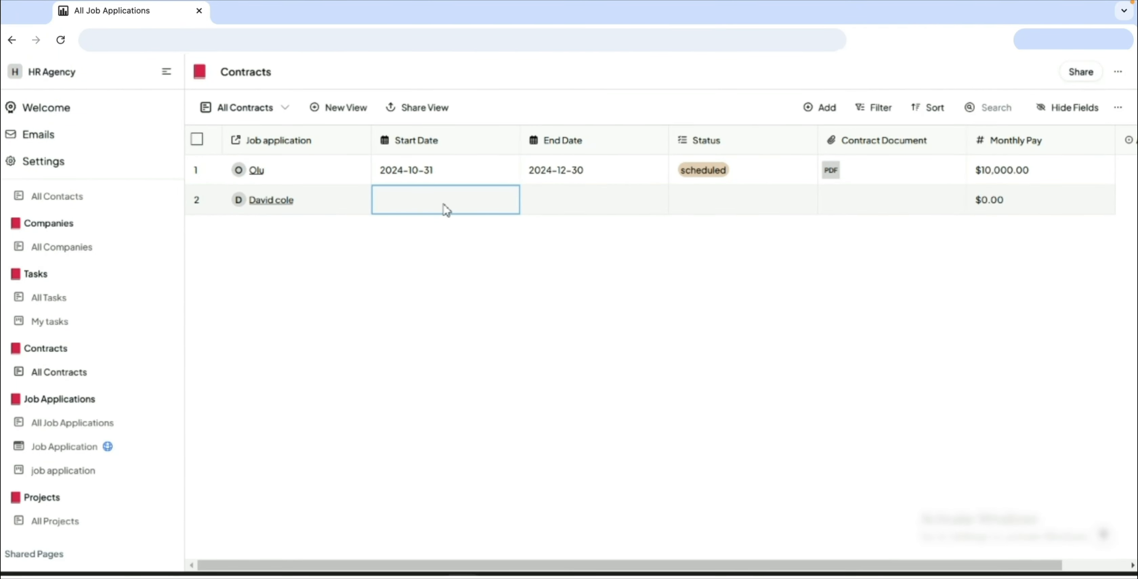
click(316, 377)
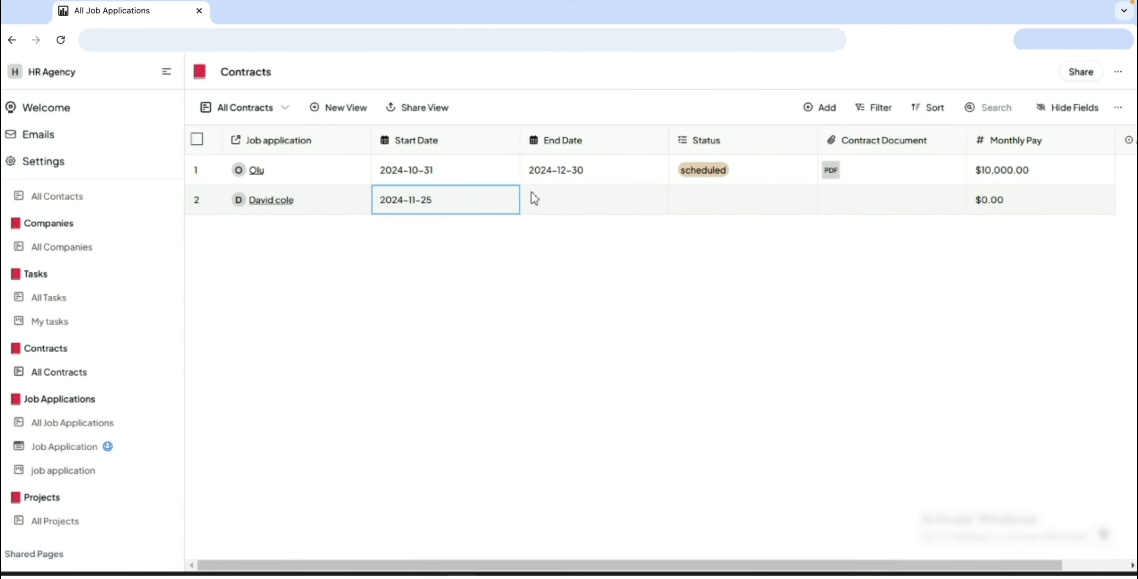
Step: Create the status option starts soon and assign it to the new contract
click(733, 208)
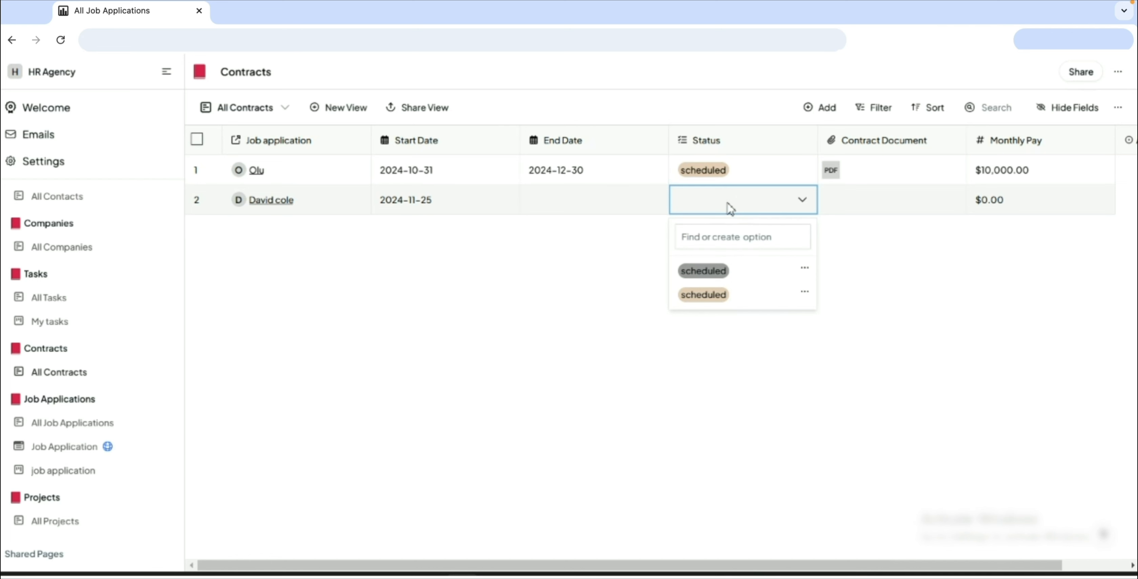
click(724, 236)
text(starts soon)
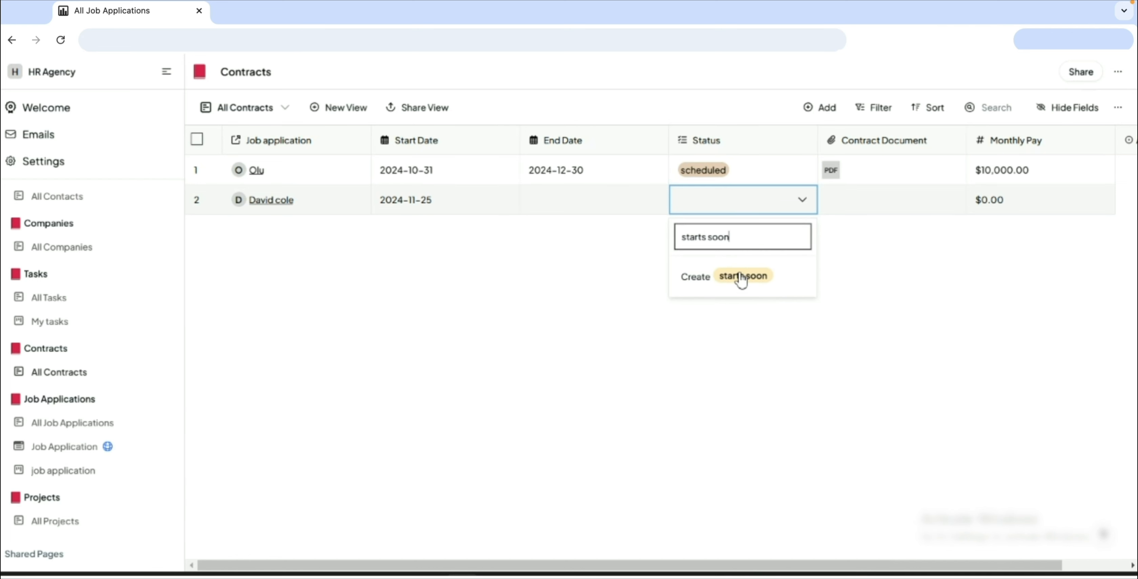
click(742, 277)
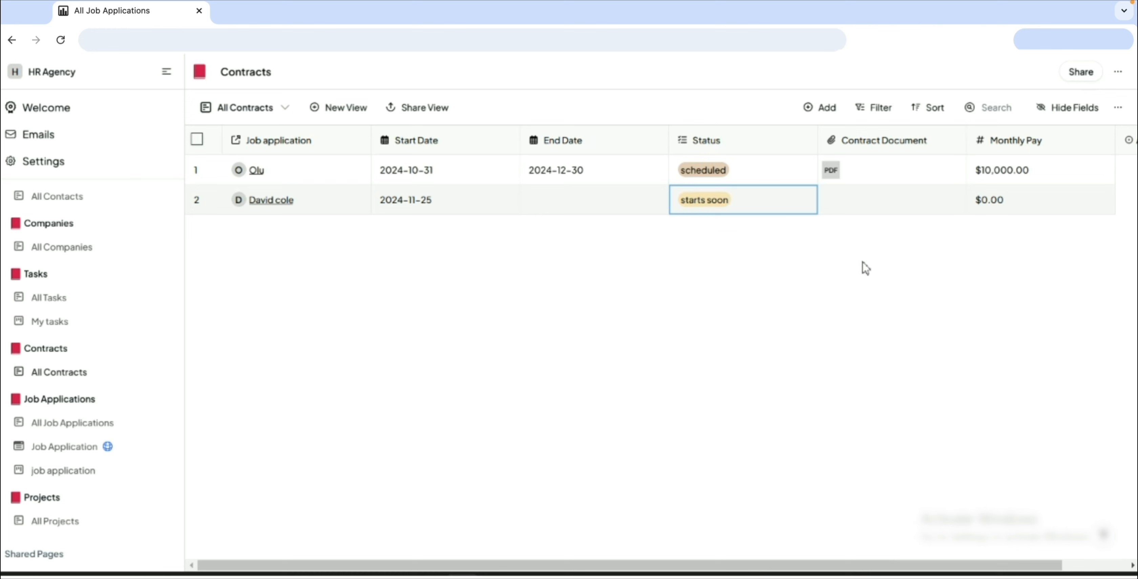
Step: Attach the Graphic_Designer_Contract PDF as the new contract's document
click(867, 203)
click(866, 204)
click(802, 229)
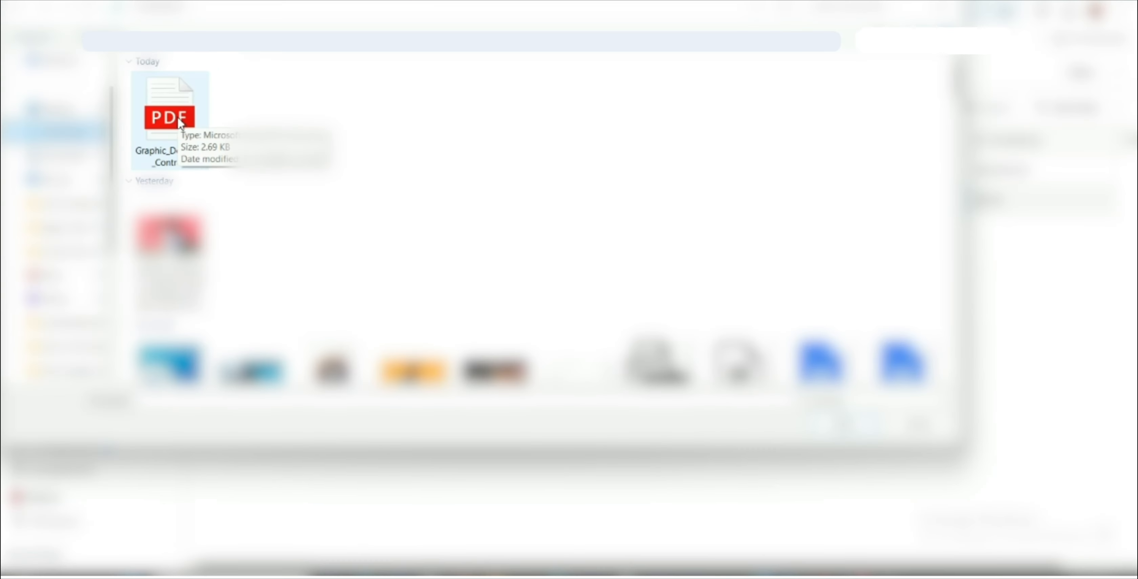
click(179, 123)
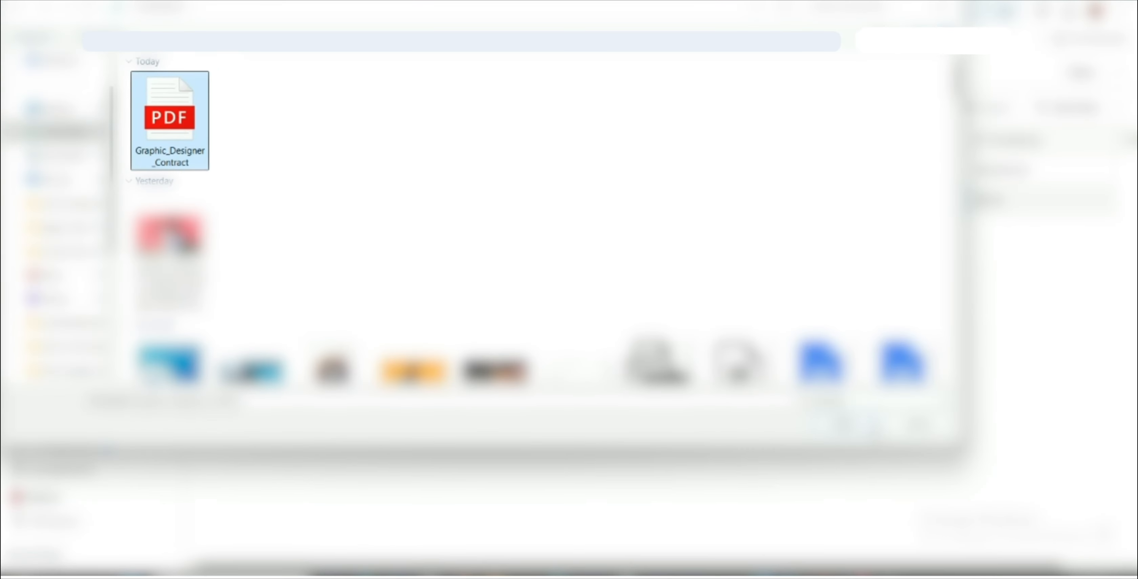
click(843, 423)
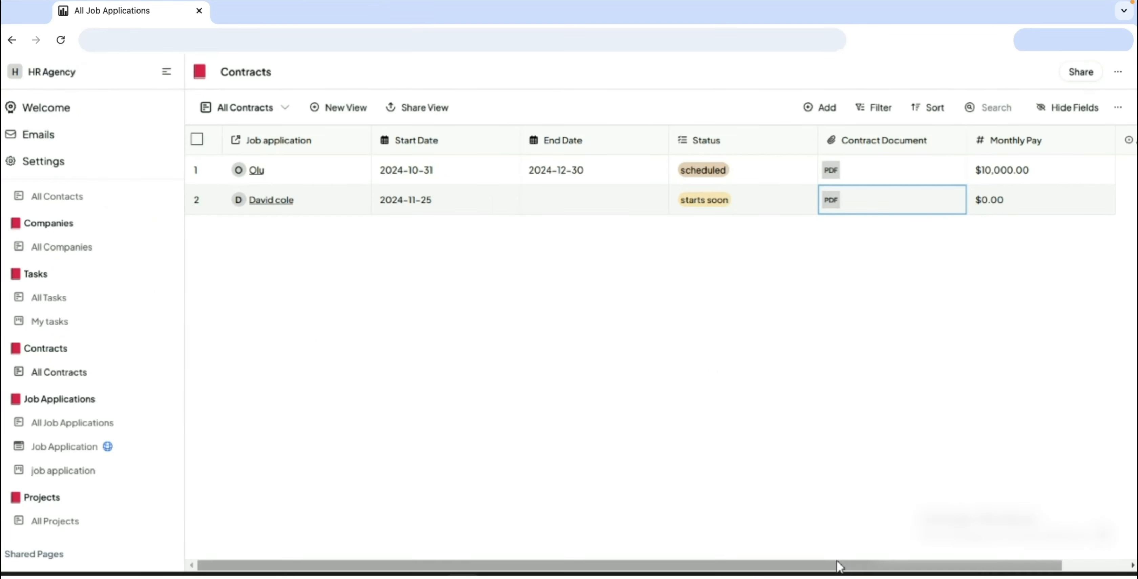
Step: Set the new contract's Monthly Pay to $5,000.00
drag(838, 565, 900, 566)
click(943, 202)
click(941, 201)
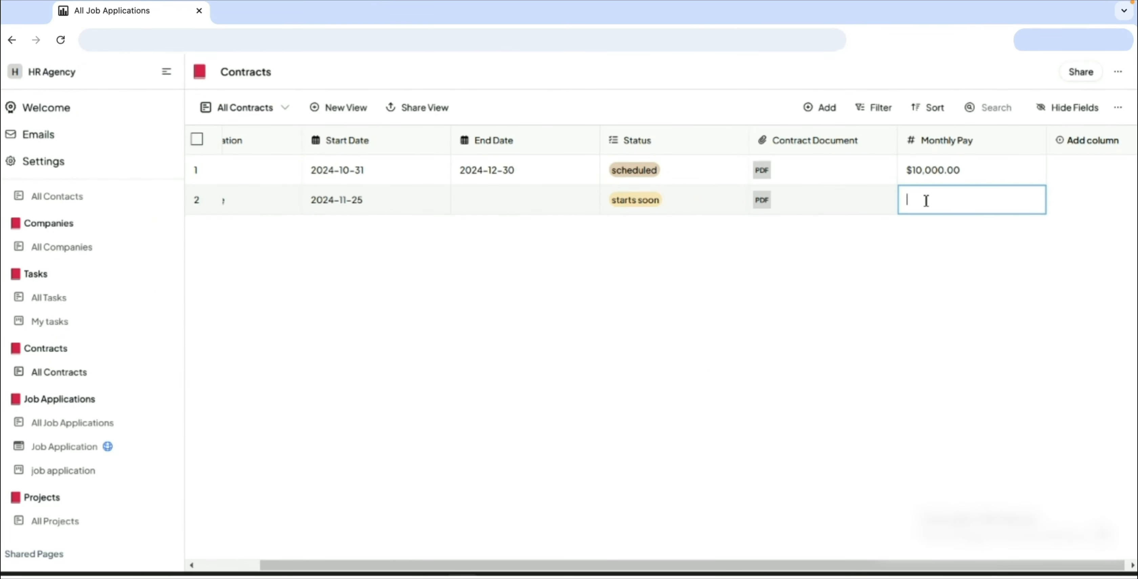
key(Return)
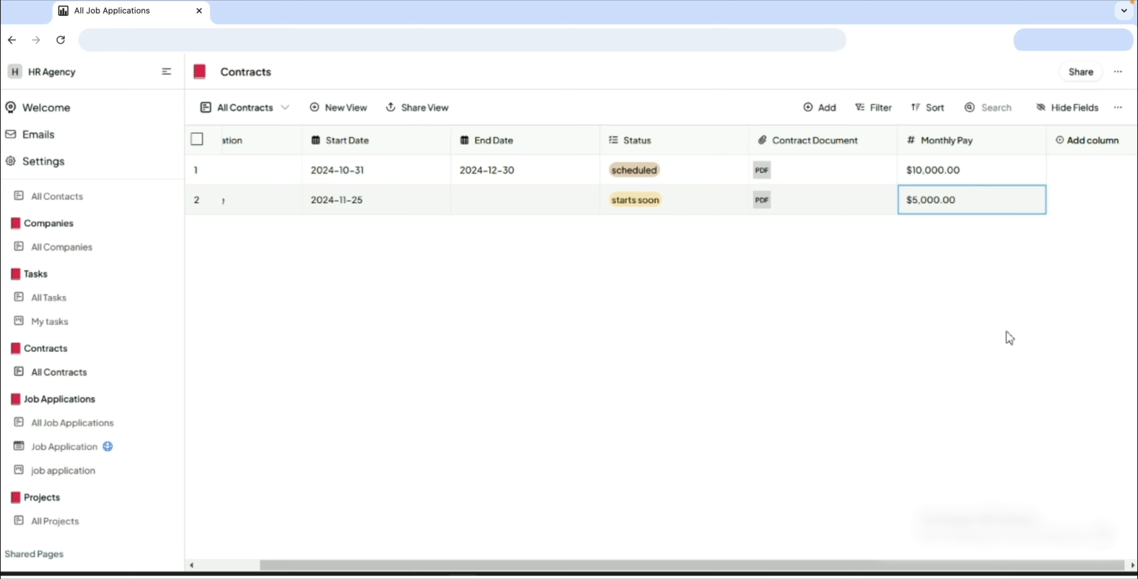
drag(981, 565, 919, 566)
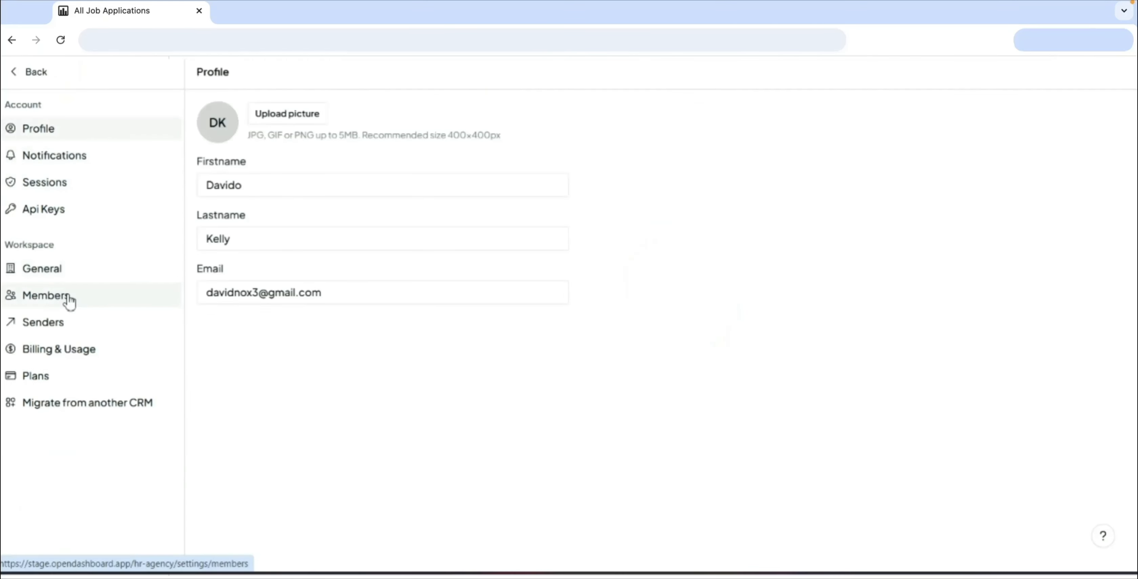
Step: Open the workspace's Members settings and send an invitation with the Member role to the new hire's e-mail
click(70, 296)
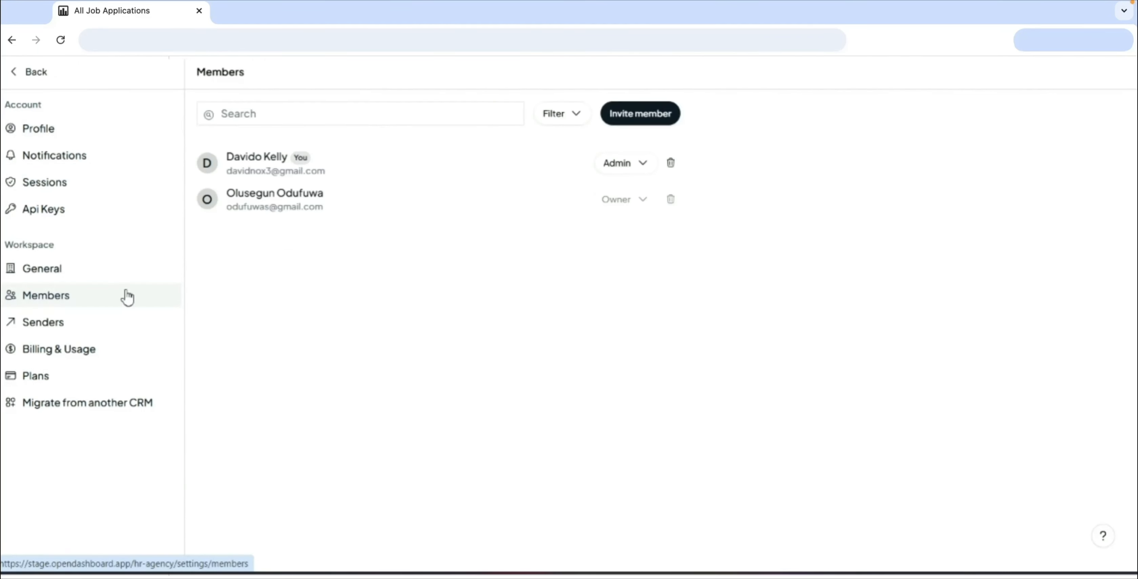
click(653, 122)
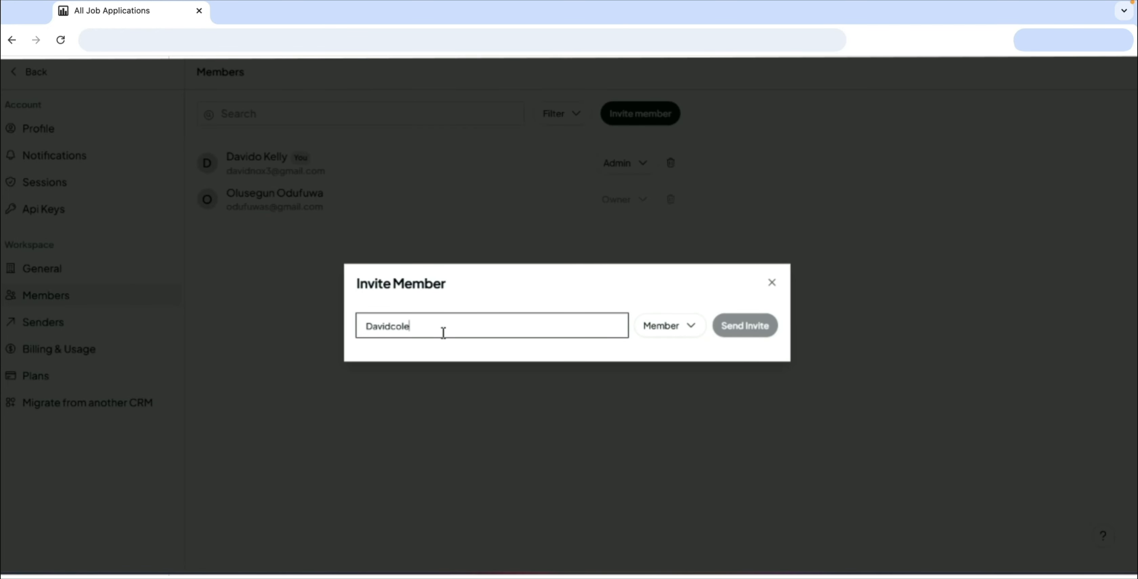
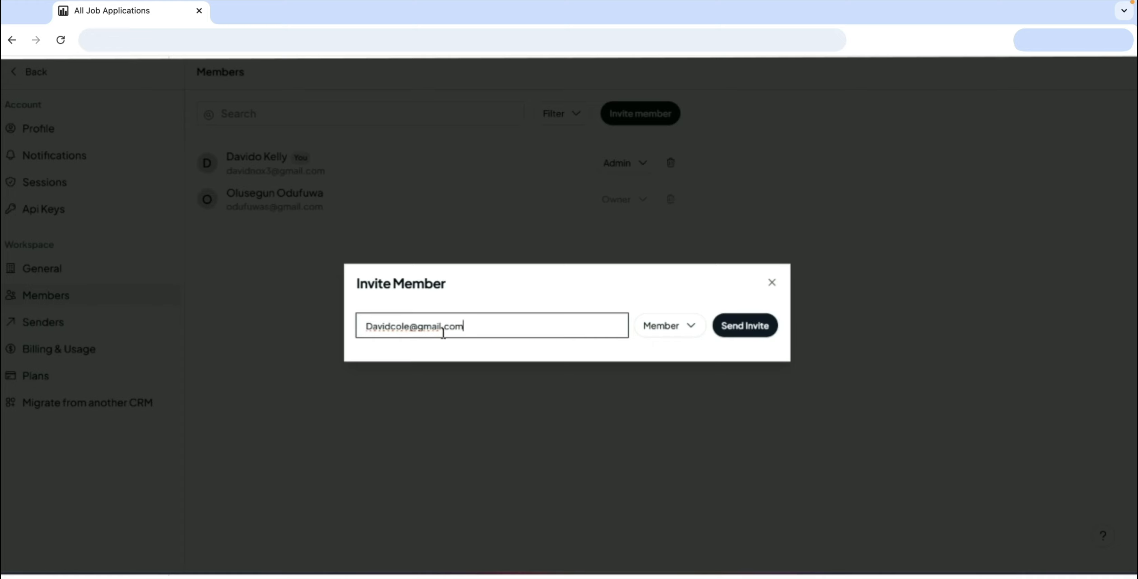
click(732, 333)
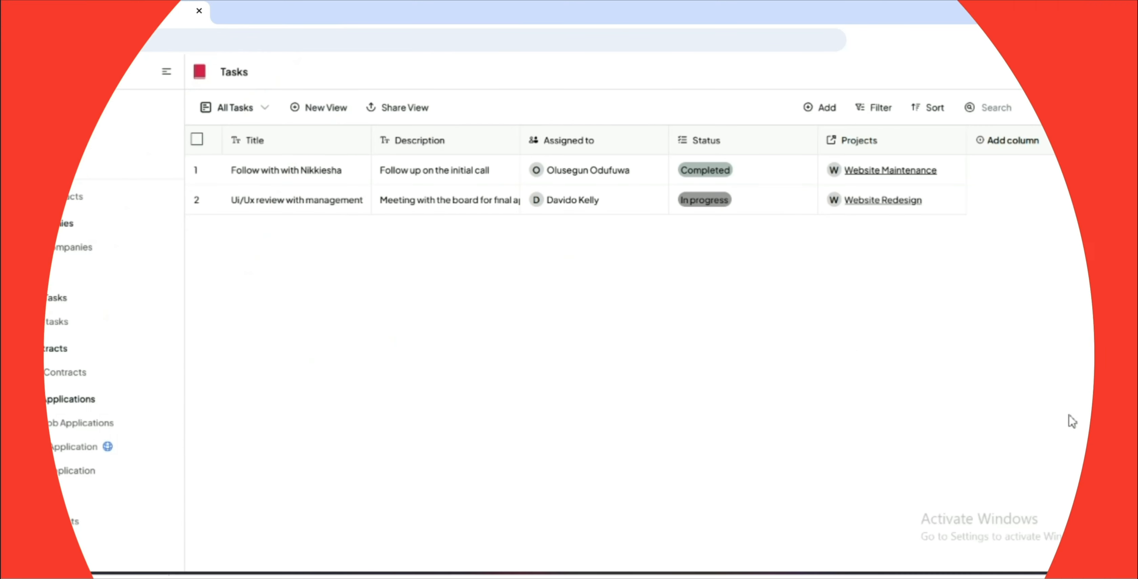
Step: Add a new row to the All Tasks table and enter its title
click(818, 111)
text(gr)
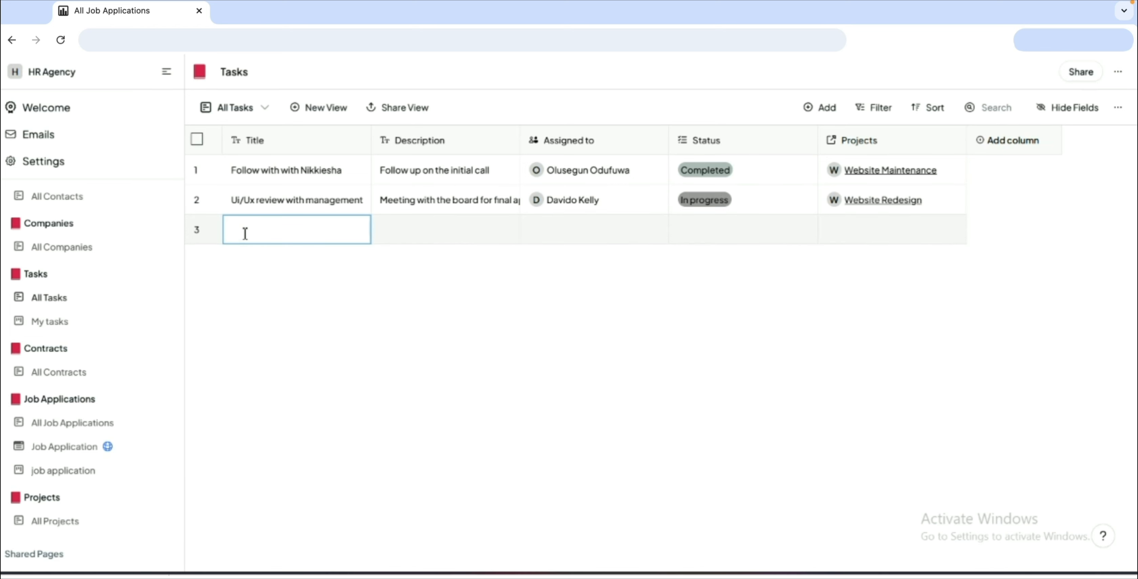